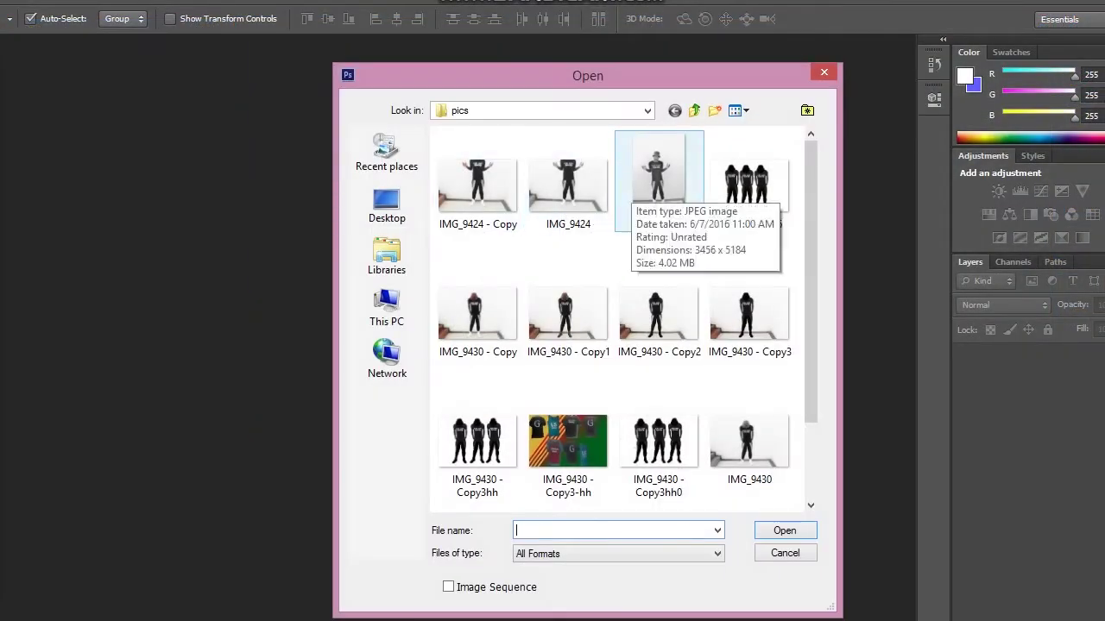
Open IMG_9430 - 56.jpg from the pics folder.
{"action": "double_click", "coordinate": [744, 182]}
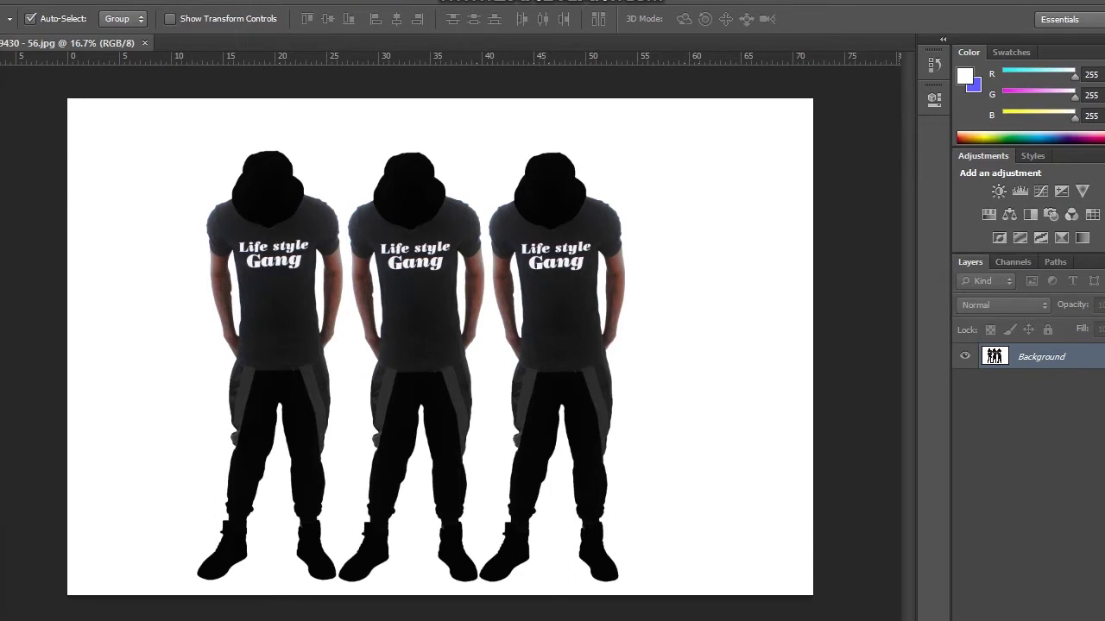
Convert the Background into an editable Layer 0 and zoom in on the figures.
{"action": "double_click", "coordinate": [1041, 356]}
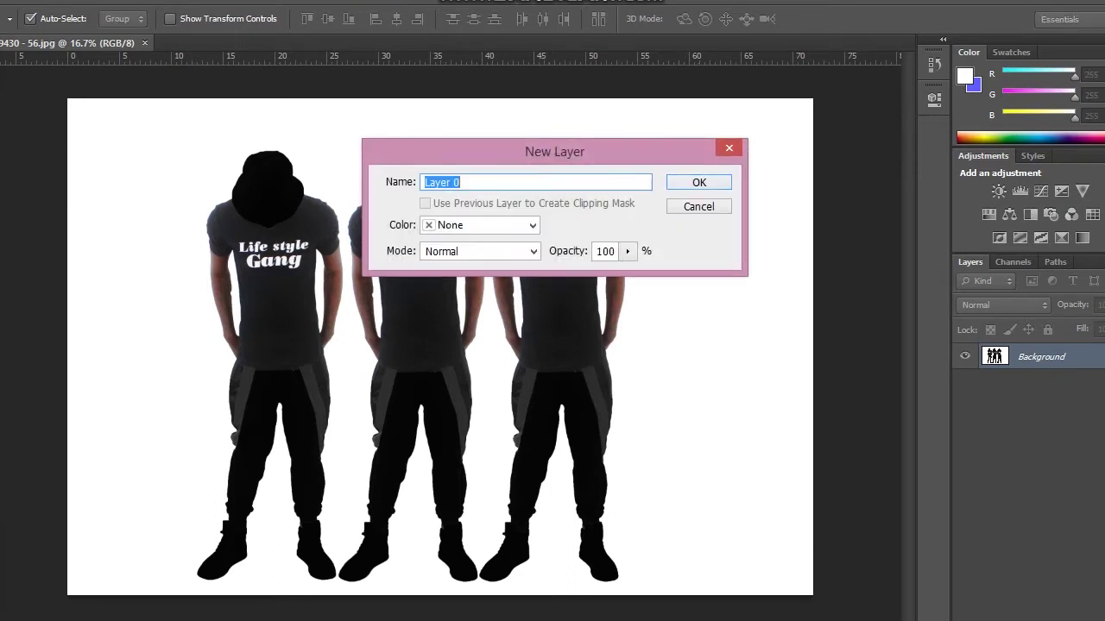
{"action": "key", "text": "Return"}
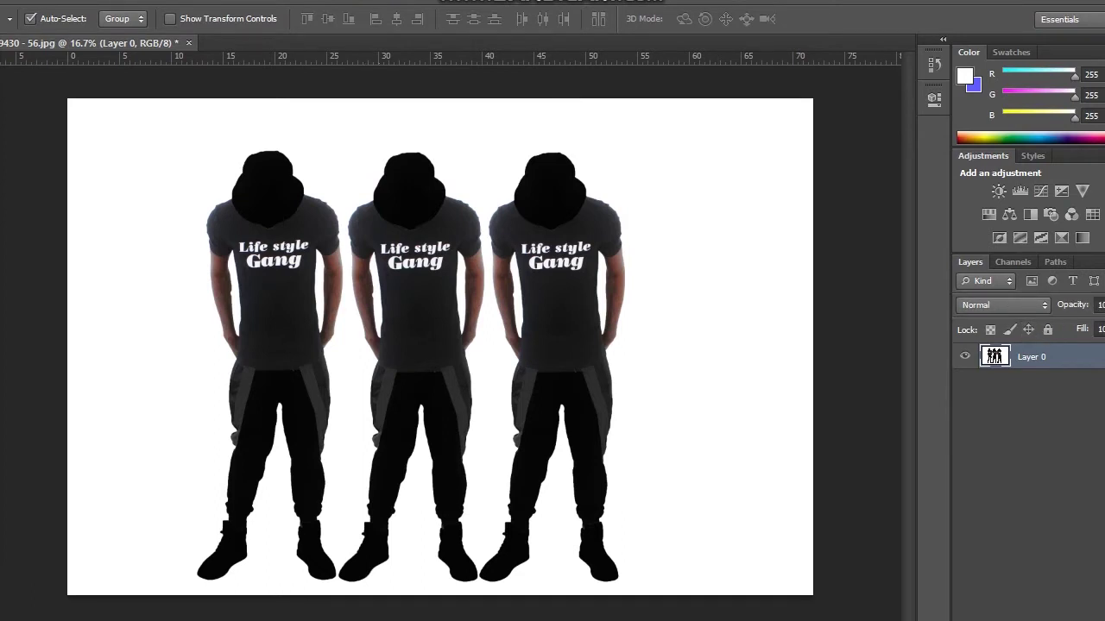
{"action": "key", "text": "z"}
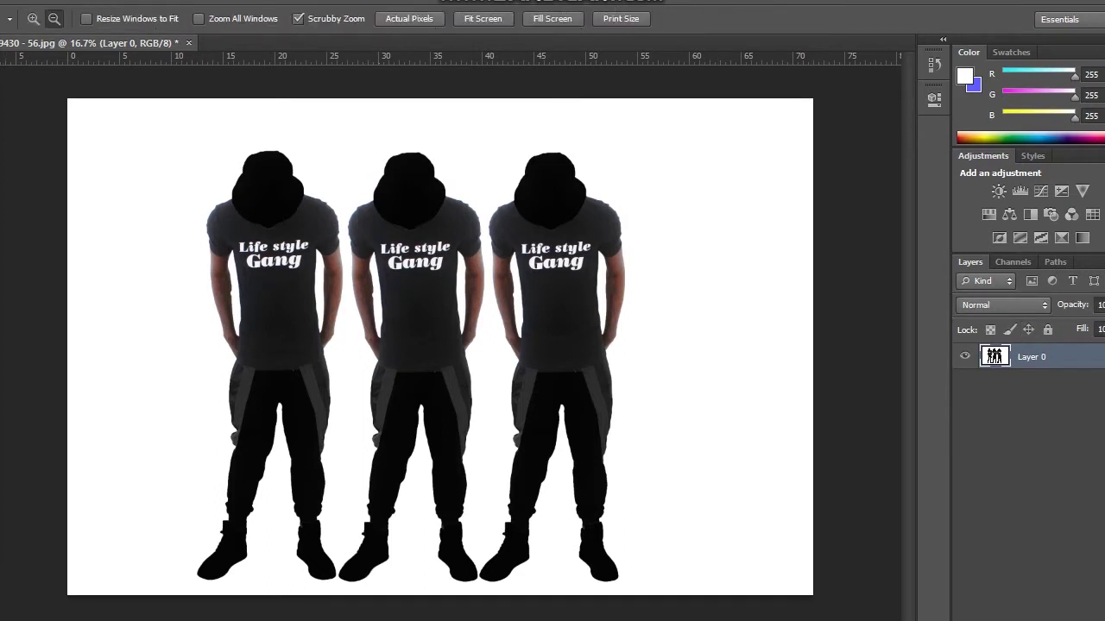
{"action": "key", "text": "alt"}
{"action": "left_click", "coordinate": [393, 366]}
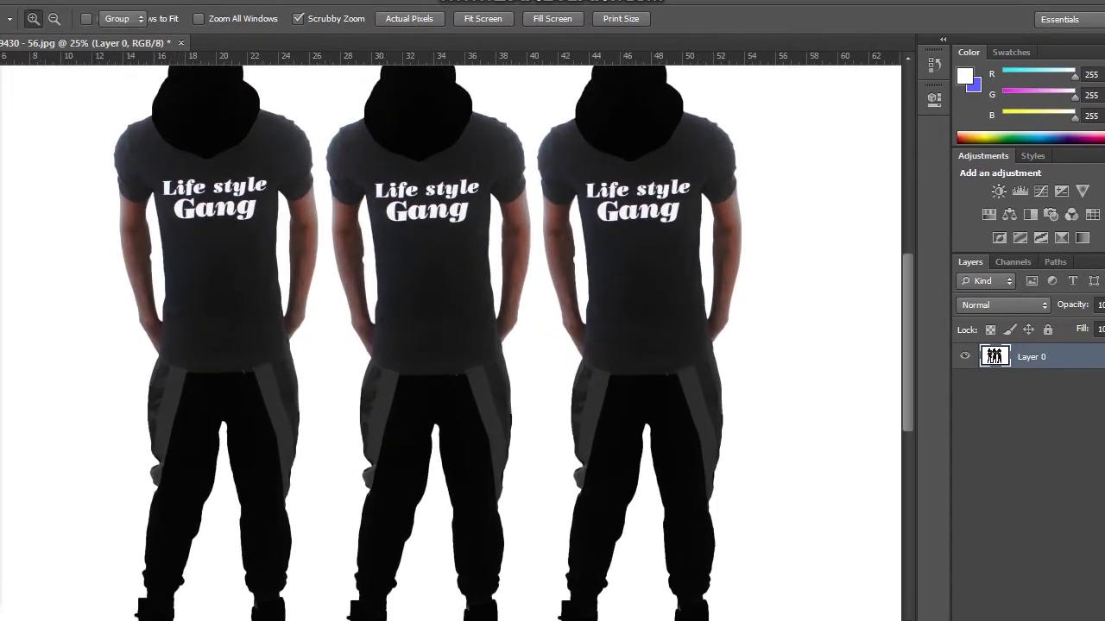
Test-move Layer 0 downward, undo the move, and zoom back out to fit.
{"action": "key", "text": "v"}
{"action": "left_click_drag", "start_coordinate": [246, 105], "coordinate": [246, 154]}
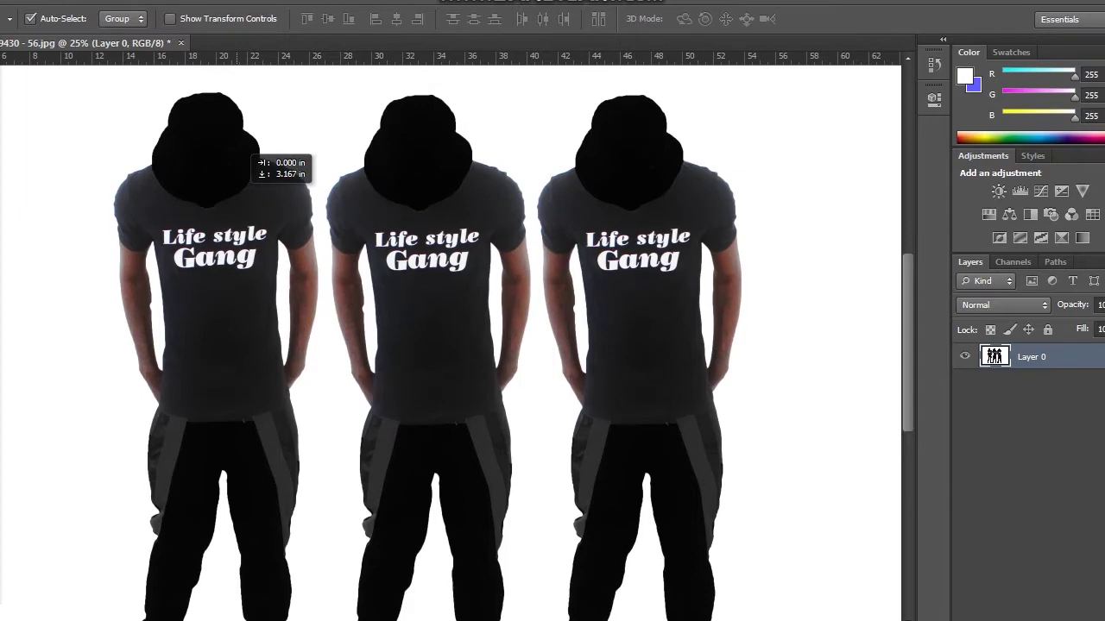
{"action": "left_click_drag", "start_coordinate": [246, 154], "coordinate": [261, 248]}
{"action": "left_click", "coordinate": [44, 0]}
{"action": "left_click", "coordinate": [69, 10]}
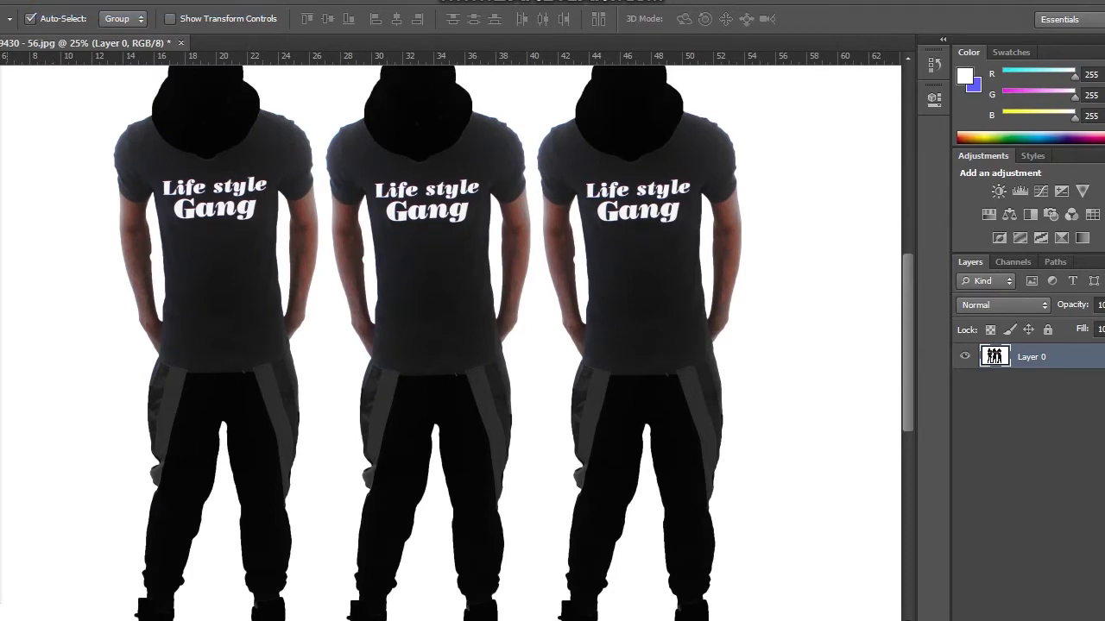
{"action": "key", "text": "z"}
{"action": "key", "text": "ctrl+alt+z"}
{"action": "key", "text": "ctrl+minus"}
{"action": "key", "text": "l"}
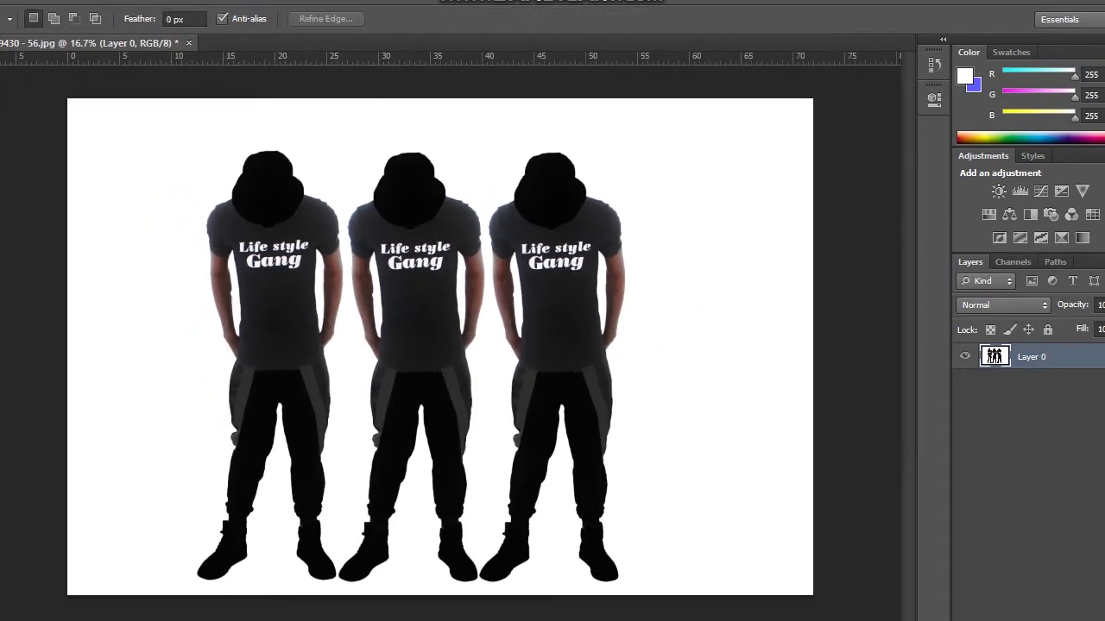
Trace a closed lasso outline around the rightmost figure from hood to feet.
{"action": "left_click_drag", "start_coordinate": [541, 148], "coordinate": [519, 174]}
{"action": "mouse_move", "coordinate": [517, 178]}
{"action": "left_mouse_down"}
{"action": "mouse_move", "coordinate": [488, 209]}
{"action": "mouse_move", "coordinate": [508, 451]}
{"action": "mouse_move", "coordinate": [480, 585]}
{"action": "mouse_move", "coordinate": [626, 580]}
{"action": "mouse_move", "coordinate": [608, 518]}
{"action": "mouse_move", "coordinate": [613, 350]}
{"action": "left_mouse_up"}
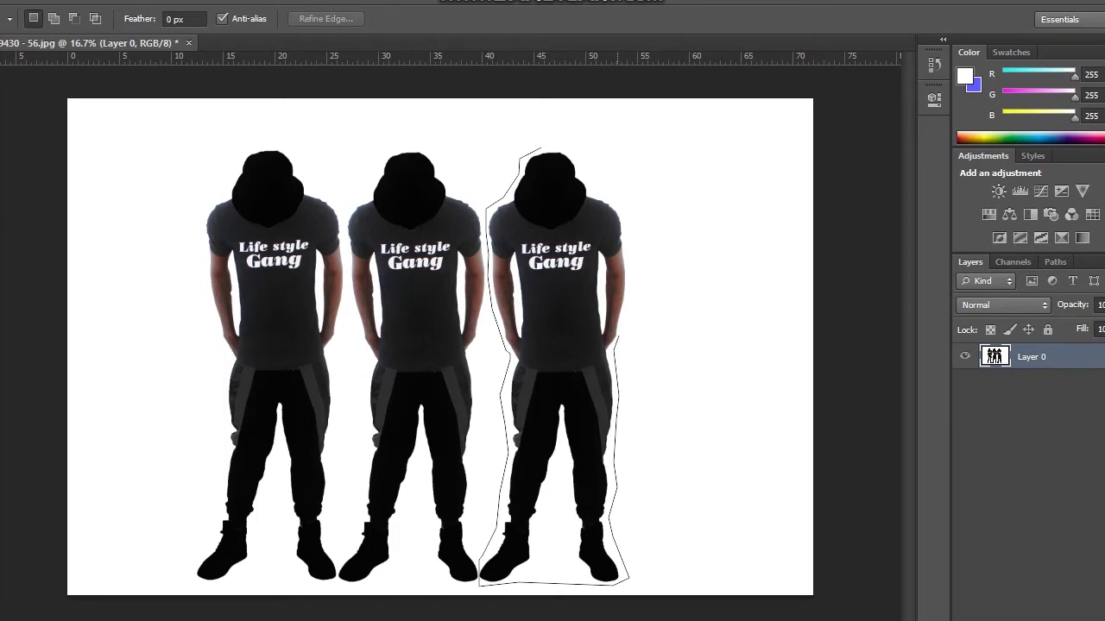
{"action": "mouse_move", "coordinate": [621, 331]}
{"action": "left_mouse_down"}
{"action": "mouse_move", "coordinate": [632, 278]}
{"action": "mouse_move", "coordinate": [624, 216]}
{"action": "mouse_move", "coordinate": [579, 161]}
{"action": "left_mouse_up"}
{"action": "left_click_drag", "start_coordinate": [547, 147], "coordinate": [543, 146]}
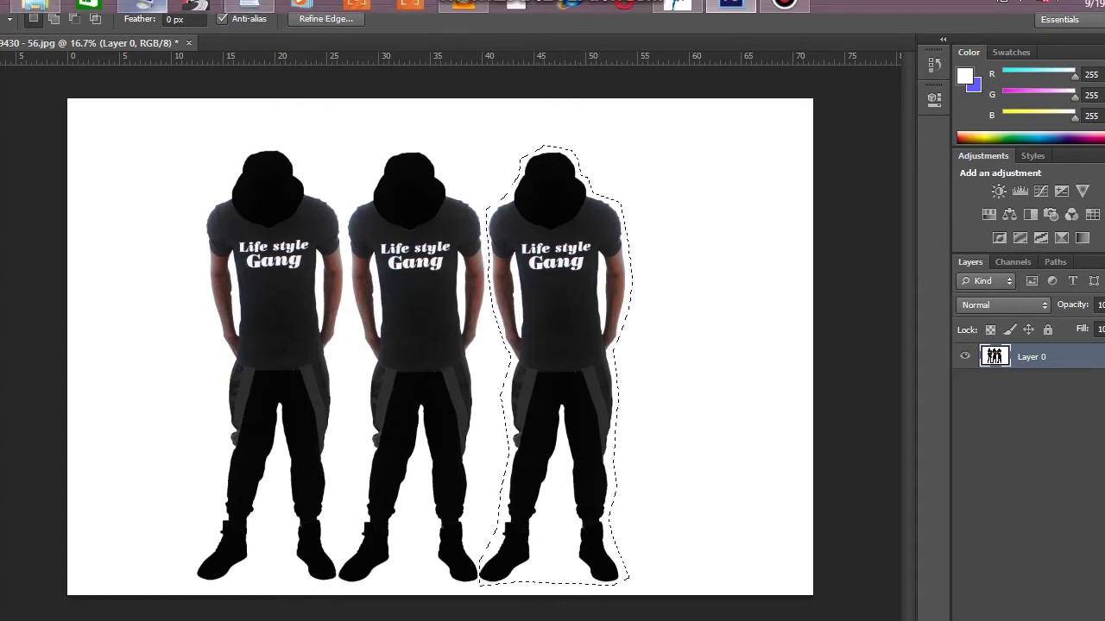
{"action": "key", "text": "ctrl+d"}
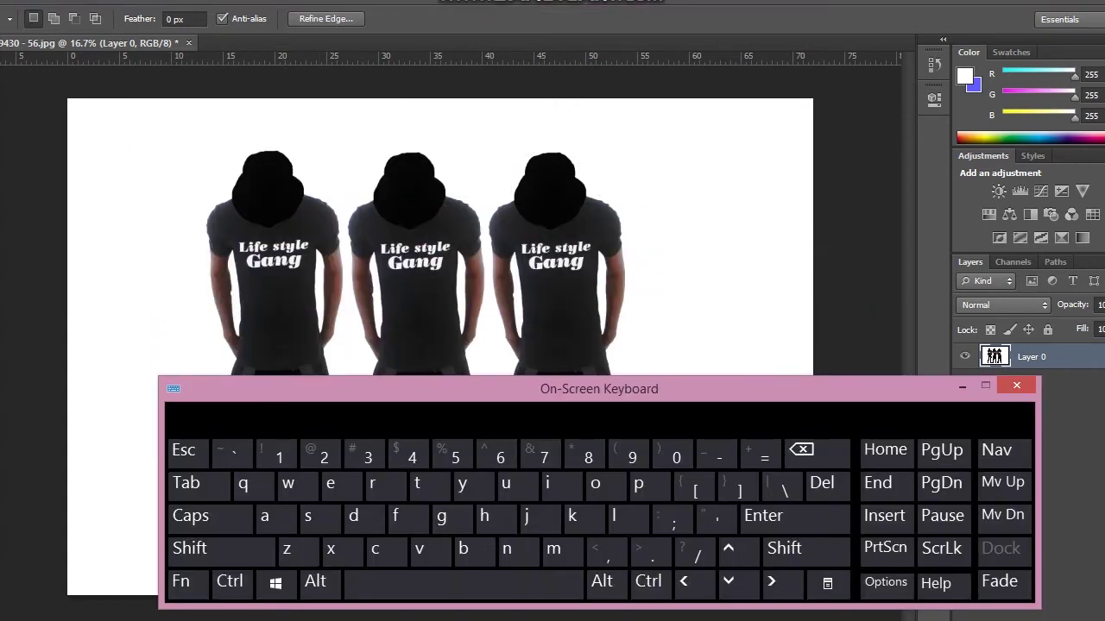
Restore the selection and clear the rightmost figure, undoing then redoing the Clear.
{"action": "key", "text": "ctrl+shift+d"}
{"action": "left_click", "coordinate": [801, 449]}
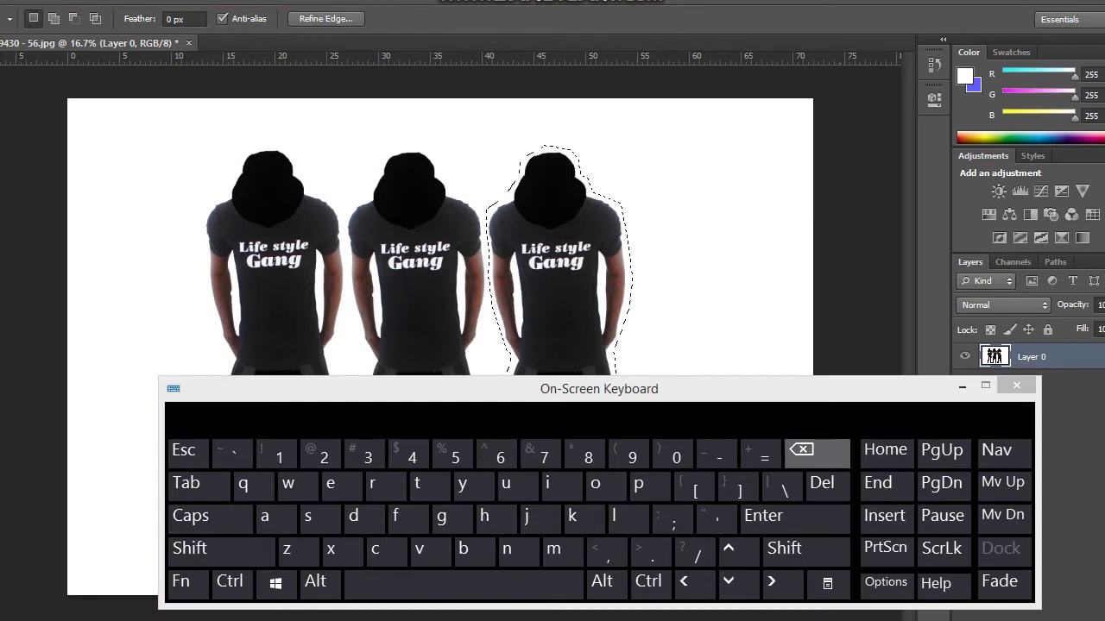
{"action": "left_click_drag", "start_coordinate": [599, 388], "coordinate": [599, 481]}
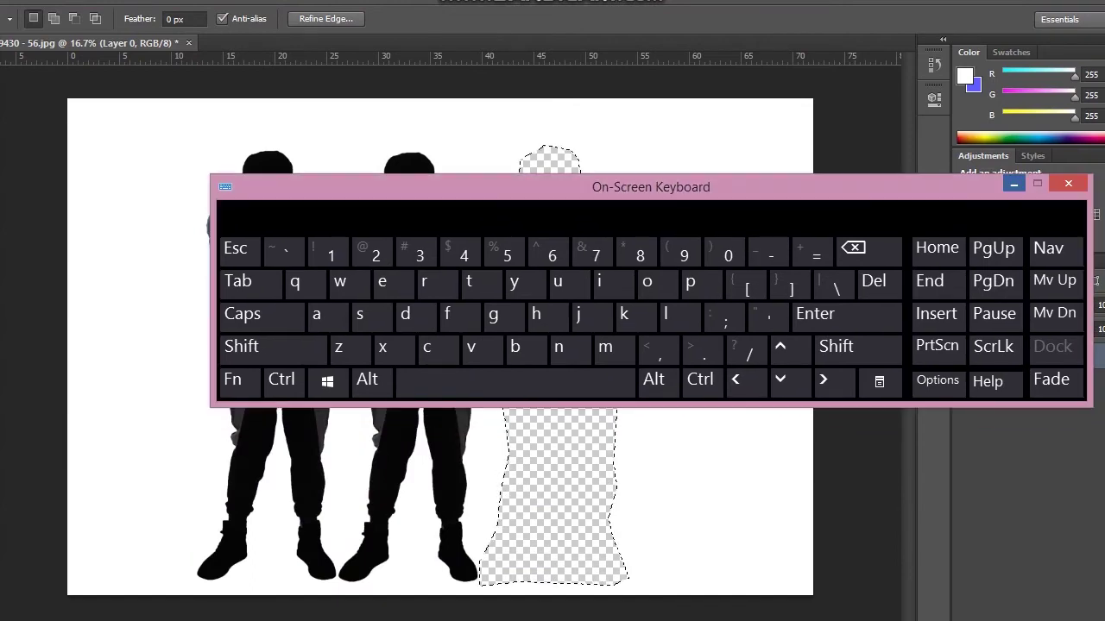
{"action": "left_click", "coordinate": [1013, 187]}
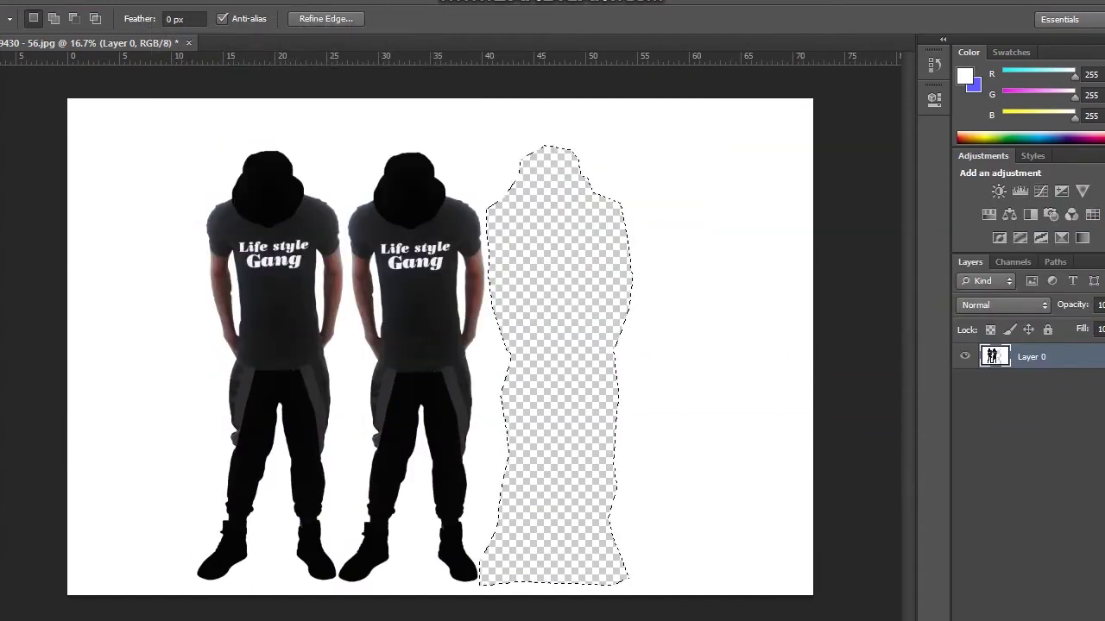
{"action": "left_click", "coordinate": [43, 2]}
{"action": "left_click", "coordinate": [77, 6]}
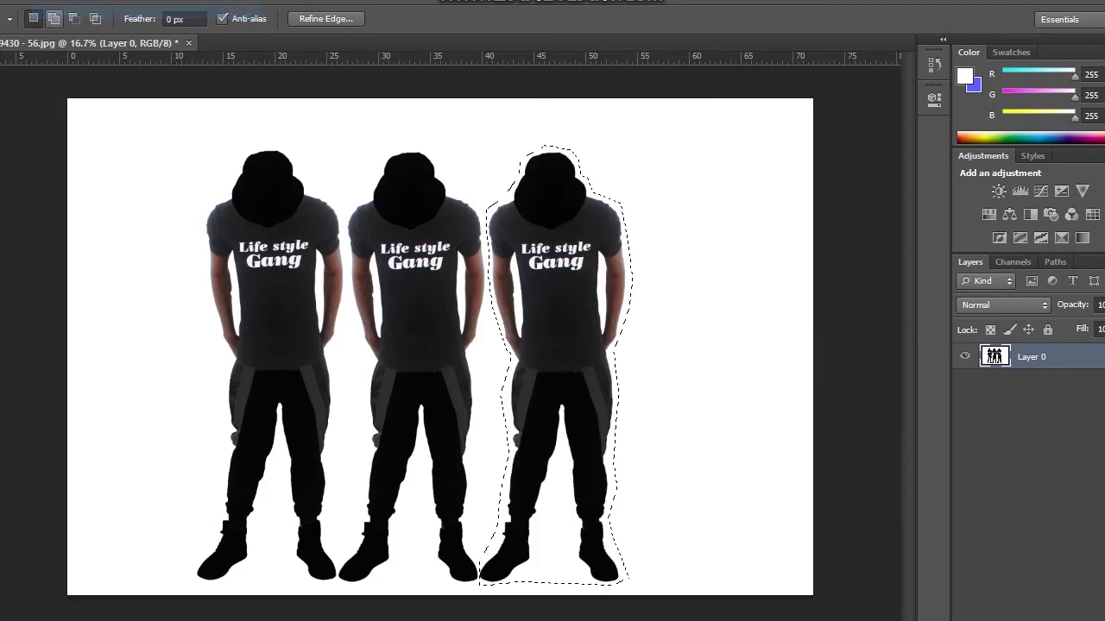
{"action": "left_click", "coordinate": [43, 2]}
{"action": "left_click", "coordinate": [71, 11]}
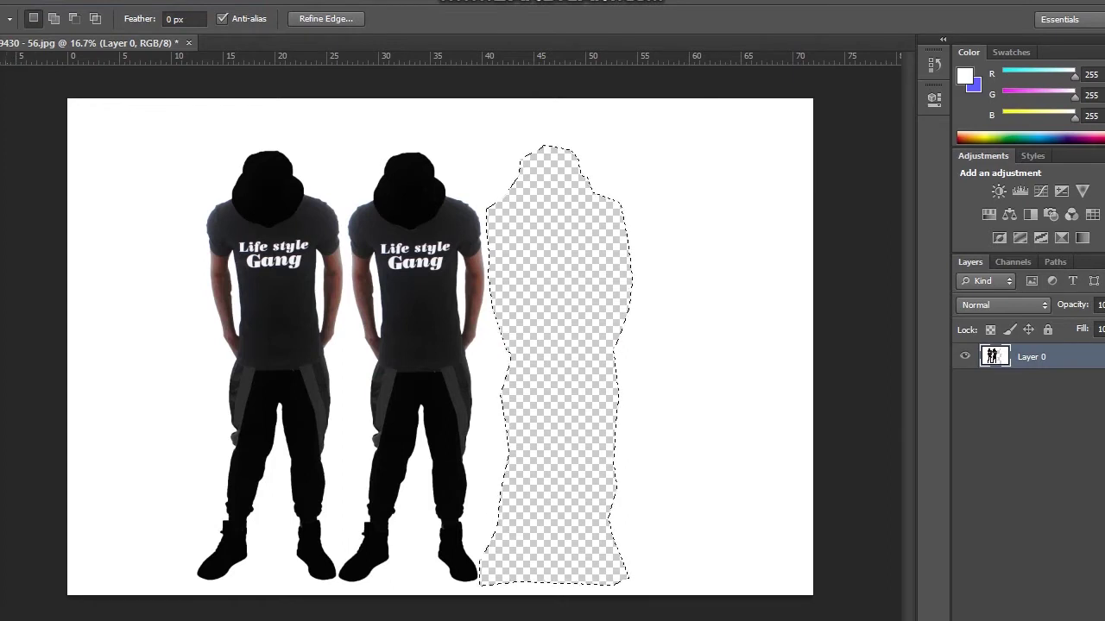
{"action": "key", "text": "b"}
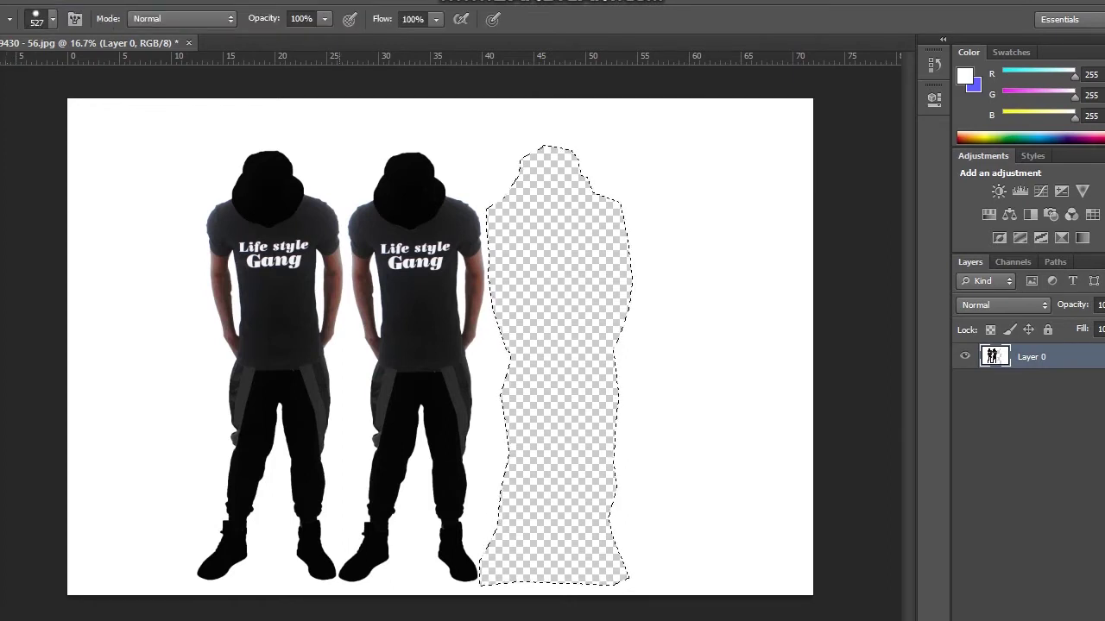
Raise the hard round brush size from 589 px to 726 px.
{"action": "right_click", "coordinate": [552, 279]}
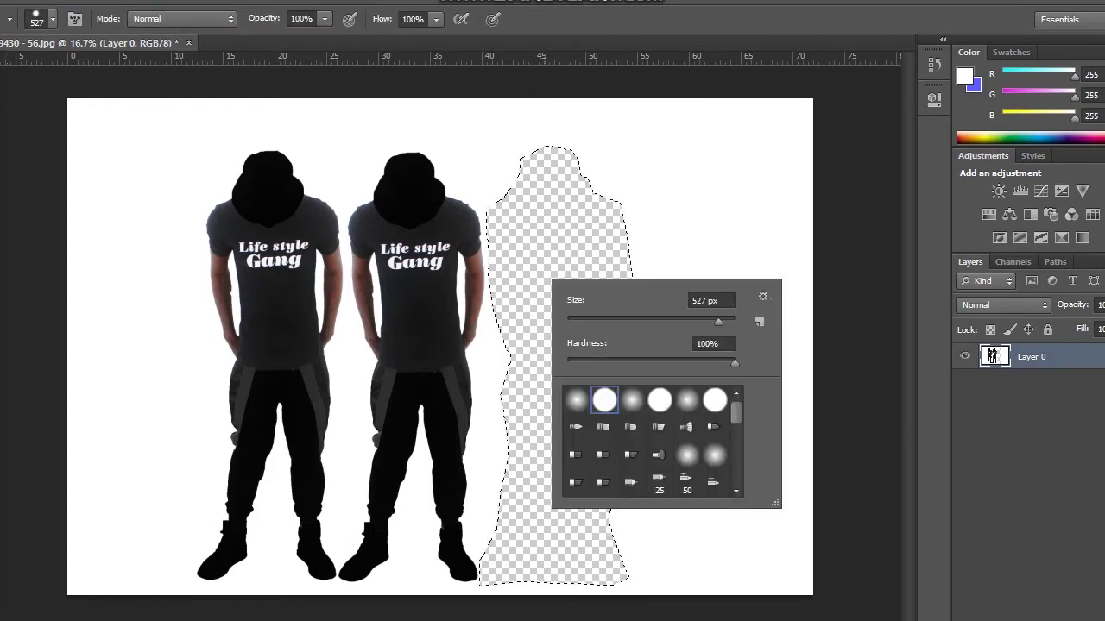
{"action": "left_click", "coordinate": [711, 300]}
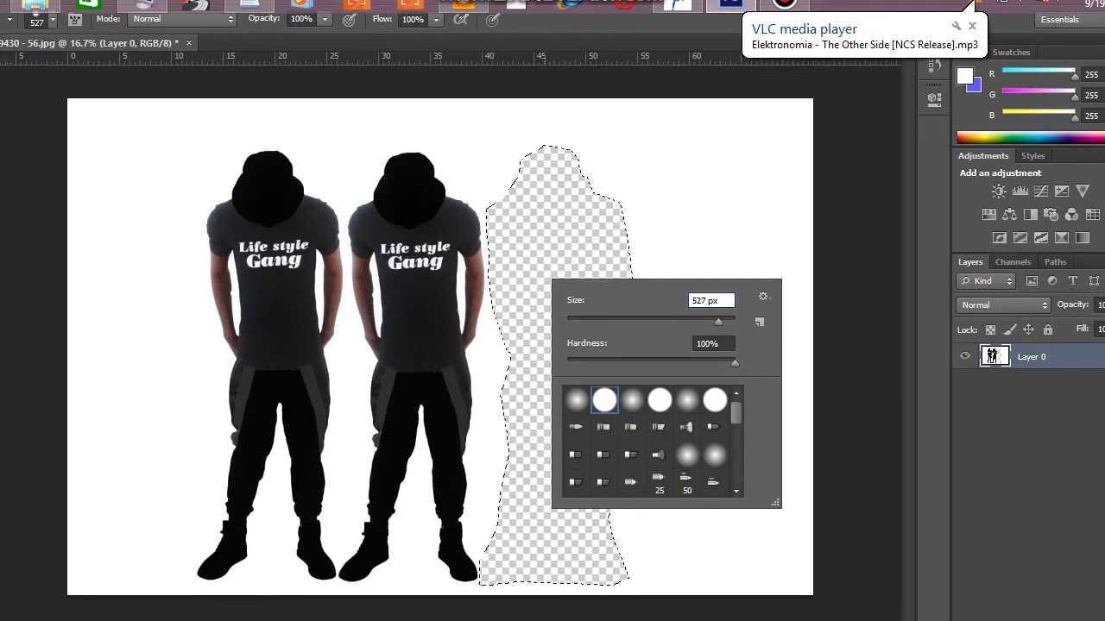
{"action": "scroll", "coordinate": [711, 301], "scroll_direction": "up", "scroll_amount": 4}
{"action": "scroll", "coordinate": [712, 300], "scroll_direction": "up", "scroll_amount": 4}
{"action": "scroll", "coordinate": [711, 300], "scroll_direction": "up", "scroll_amount": 4}
{"action": "scroll", "coordinate": [711, 300], "scroll_direction": "up", "scroll_amount": 4}
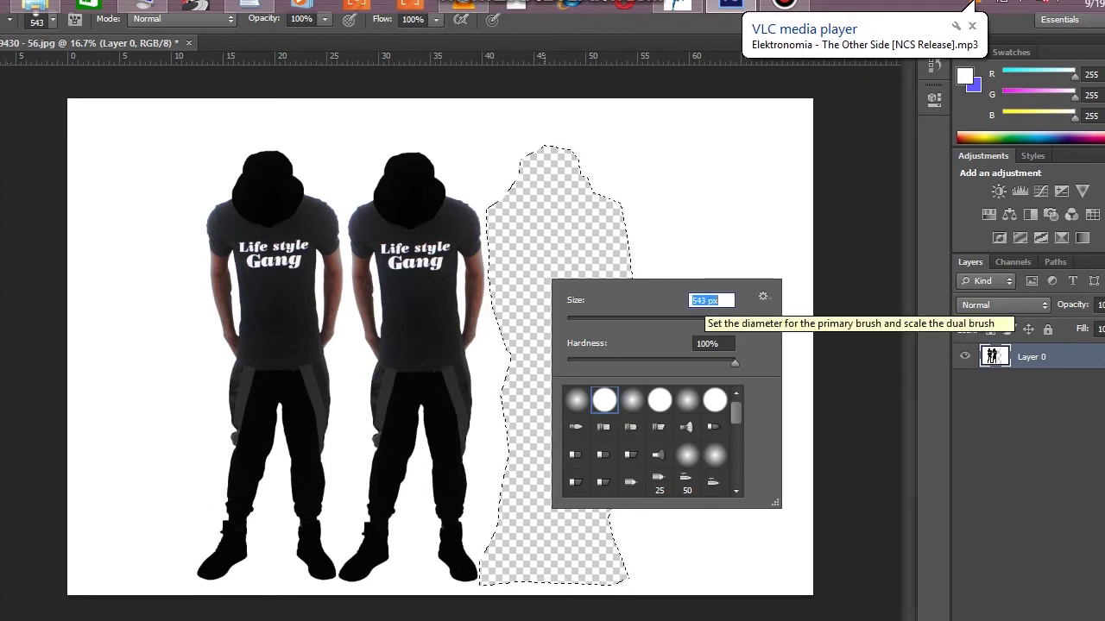
{"action": "scroll", "coordinate": [711, 300], "scroll_direction": "up", "scroll_amount": 1}
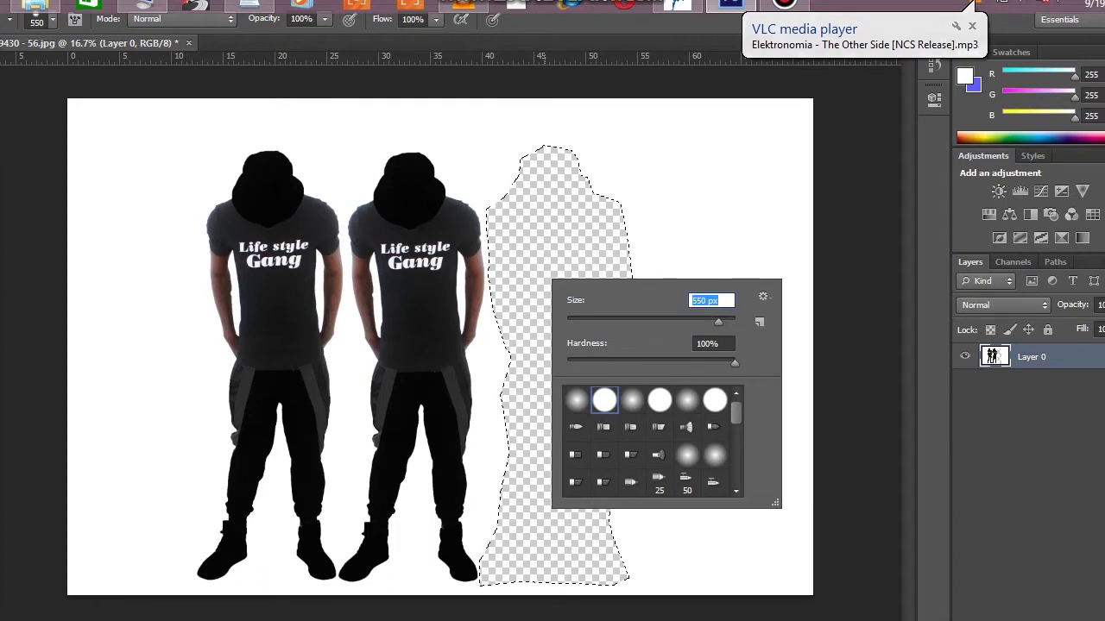
{"action": "scroll", "coordinate": [690, 300], "scroll_direction": "up", "scroll_amount": 3}
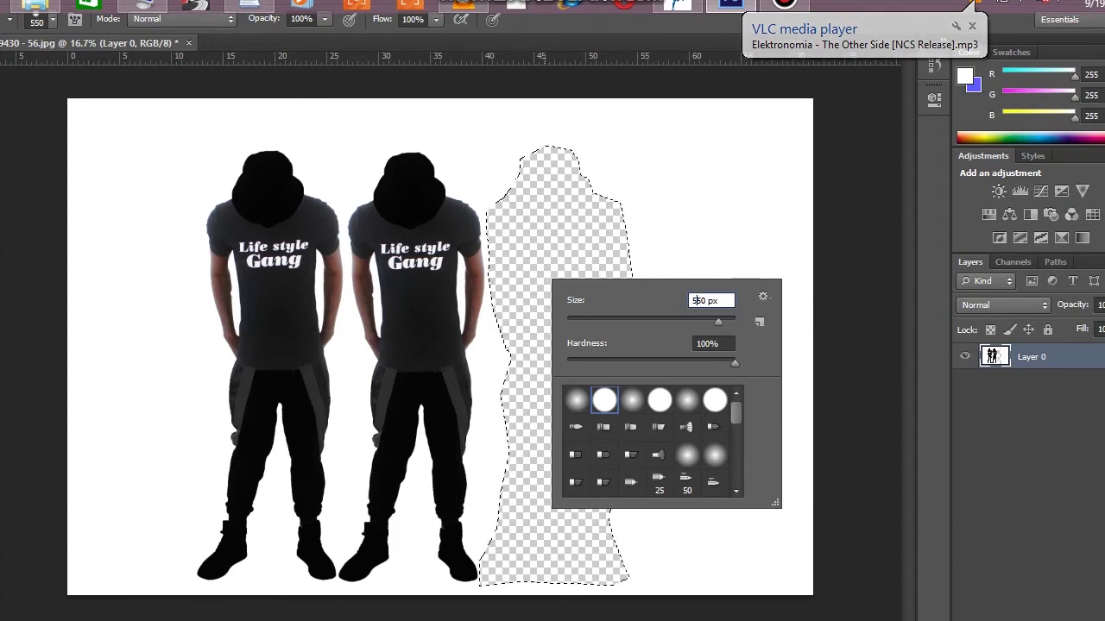
{"action": "scroll", "coordinate": [690, 301], "scroll_direction": "up", "scroll_amount": 10}
{"action": "scroll", "coordinate": [690, 301], "scroll_direction": "up", "scroll_amount": 6}
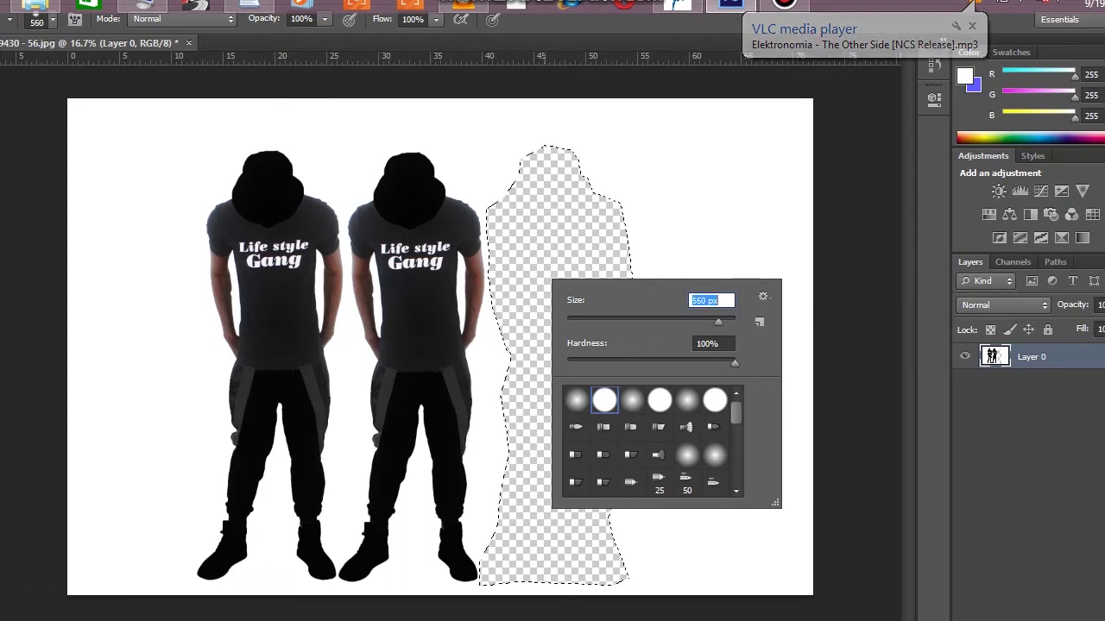
{"action": "scroll", "coordinate": [711, 301], "scroll_direction": "up", "scroll_amount": 1}
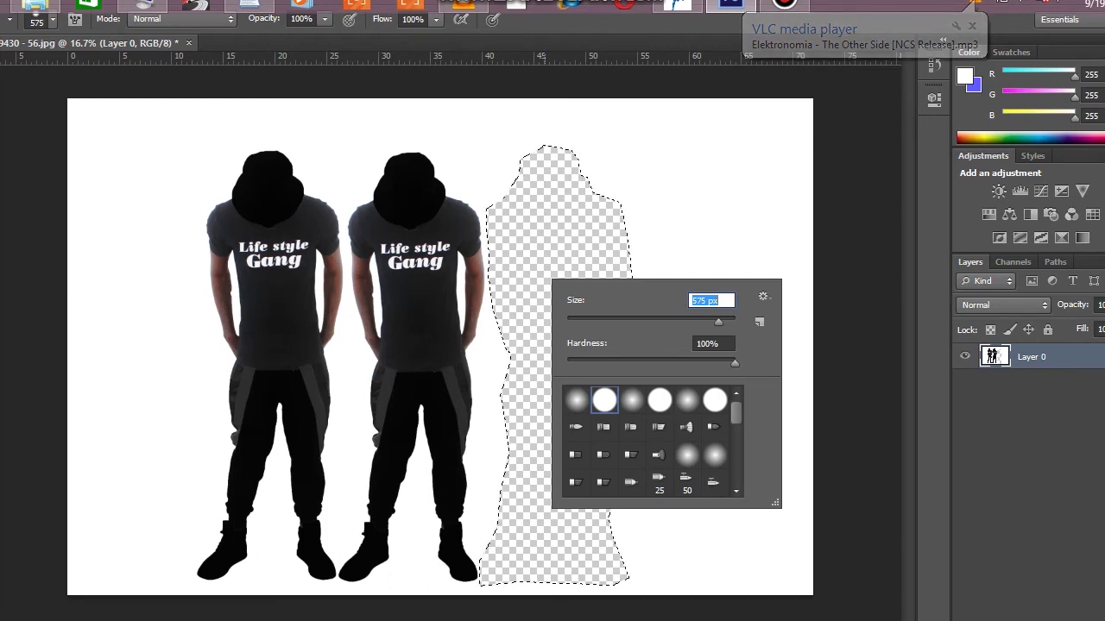
{"action": "scroll", "coordinate": [712, 301], "scroll_direction": "up", "scroll_amount": 5}
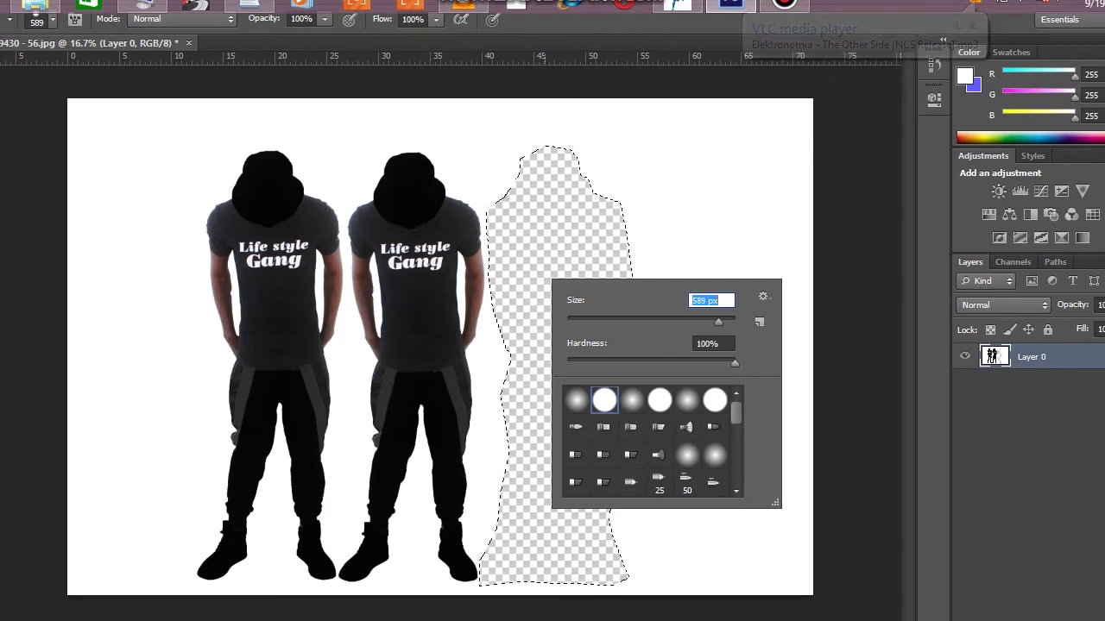
{"action": "scroll", "coordinate": [711, 301], "scroll_direction": "up", "scroll_amount": 1}
{"action": "scroll", "coordinate": [712, 300], "scroll_direction": "up", "scroll_amount": 5}
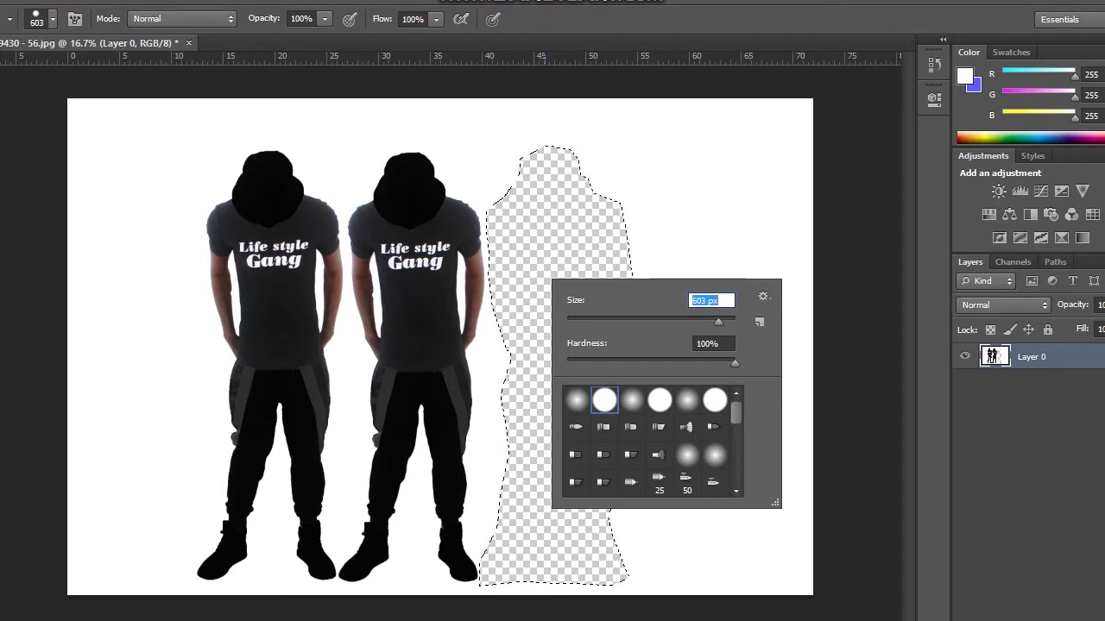
{"action": "scroll", "coordinate": [712, 300], "scroll_direction": "up", "scroll_amount": 3}
{"action": "scroll", "coordinate": [711, 300], "scroll_direction": "up", "scroll_amount": 6}
{"action": "scroll", "coordinate": [711, 301], "scroll_direction": "up", "scroll_amount": 6}
{"action": "scroll", "coordinate": [711, 301], "scroll_direction": "up", "scroll_amount": 4}
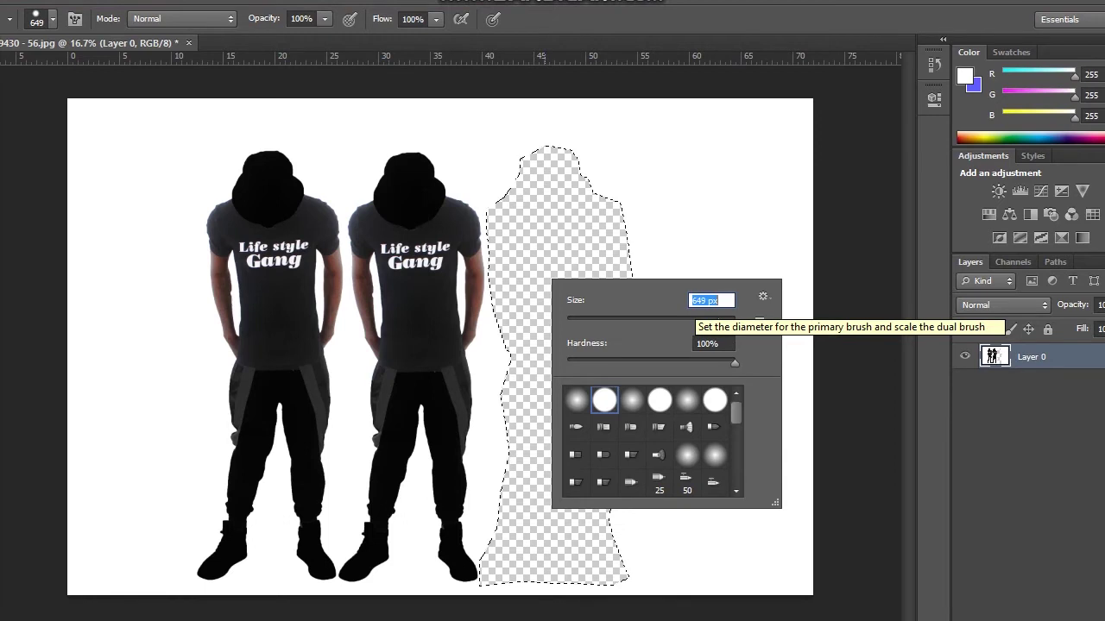
{"action": "scroll", "coordinate": [712, 300], "scroll_direction": "up", "scroll_amount": 1}
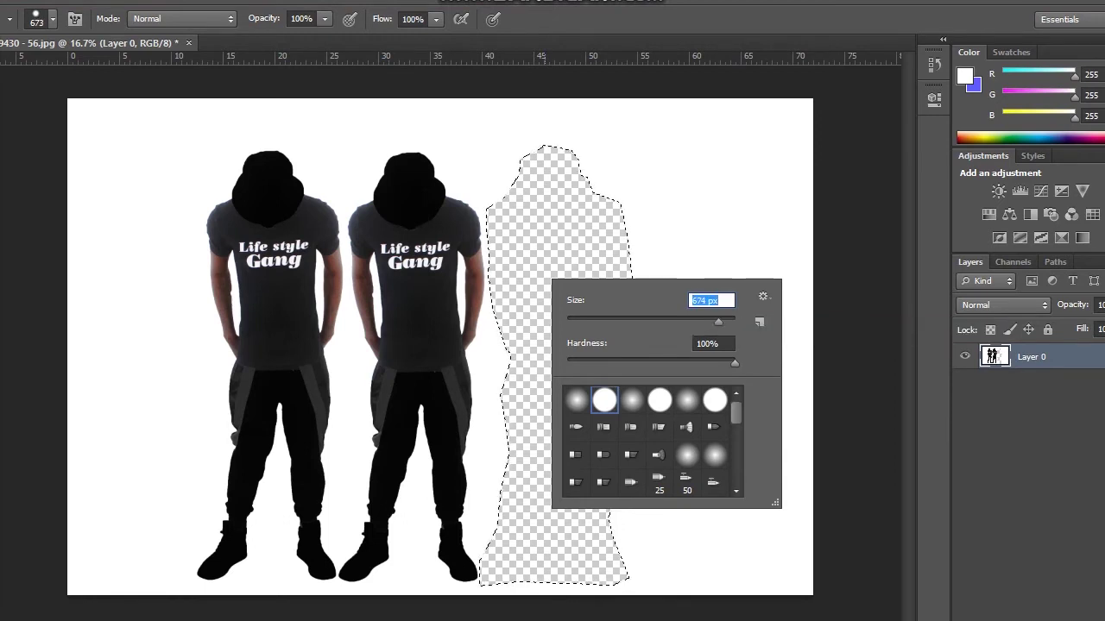
{"action": "scroll", "coordinate": [711, 300], "scroll_direction": "up", "scroll_amount": 6}
{"action": "scroll", "coordinate": [712, 301], "scroll_direction": "up", "scroll_amount": 5}
{"action": "scroll", "coordinate": [711, 301], "scroll_direction": "up", "scroll_amount": 5}
{"action": "scroll", "coordinate": [711, 300], "scroll_direction": "up", "scroll_amount": 5}
{"action": "scroll", "coordinate": [712, 300], "scroll_direction": "up", "scroll_amount": 4}
{"action": "scroll", "coordinate": [711, 301], "scroll_direction": "up", "scroll_amount": 5}
{"action": "scroll", "coordinate": [712, 301], "scroll_direction": "up", "scroll_amount": 4}
{"action": "scroll", "coordinate": [711, 300], "scroll_direction": "up", "scroll_amount": 5}
{"action": "scroll", "coordinate": [711, 300], "scroll_direction": "up", "scroll_amount": 5}
{"action": "scroll", "coordinate": [712, 301], "scroll_direction": "up", "scroll_amount": 4}
{"action": "scroll", "coordinate": [711, 300], "scroll_direction": "up", "scroll_amount": 5}
{"action": "scroll", "coordinate": [711, 301], "scroll_direction": "up", "scroll_amount": 3}
{"action": "key", "text": "z"}
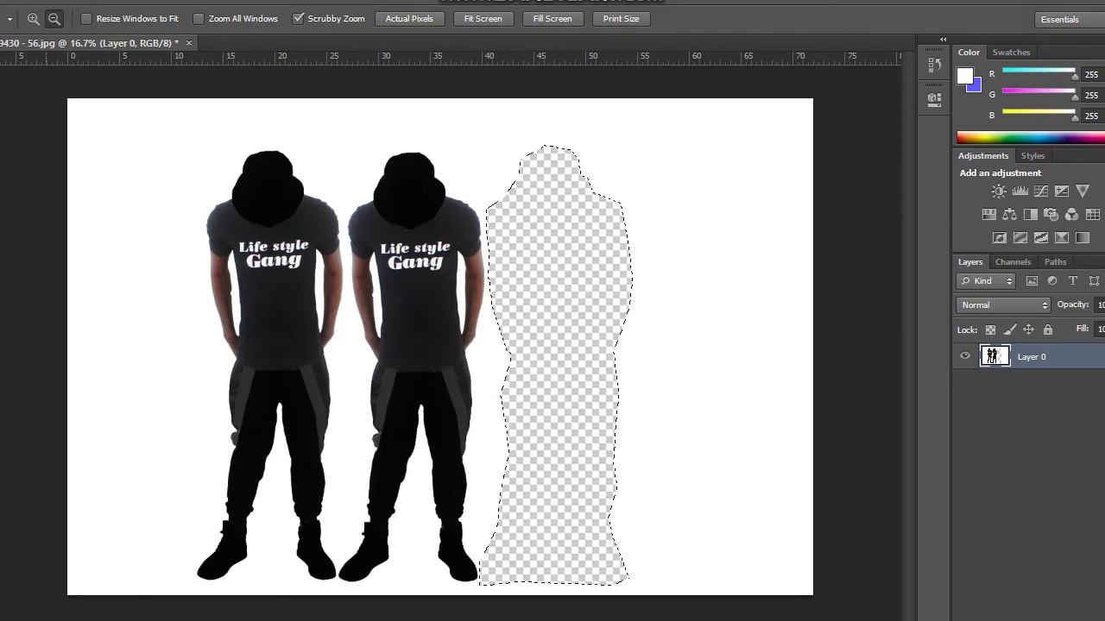
Zoom in and paint white over the head, chest and left edge of the gap.
{"action": "left_click", "coordinate": [526, 196]}
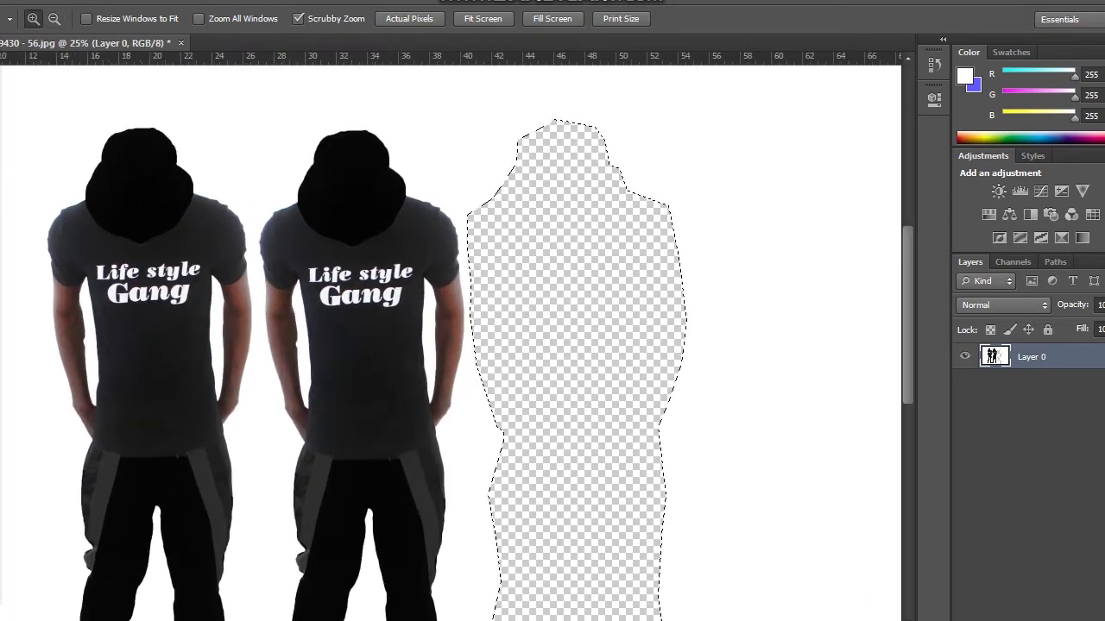
{"action": "key", "text": "b"}
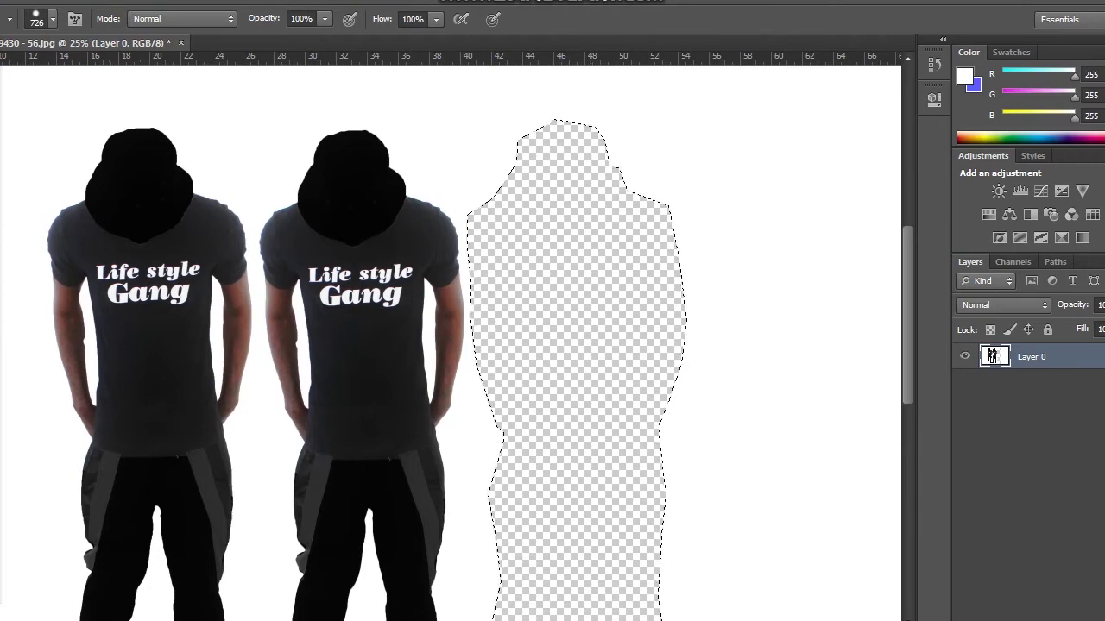
{"action": "left_click", "coordinate": [576, 177]}
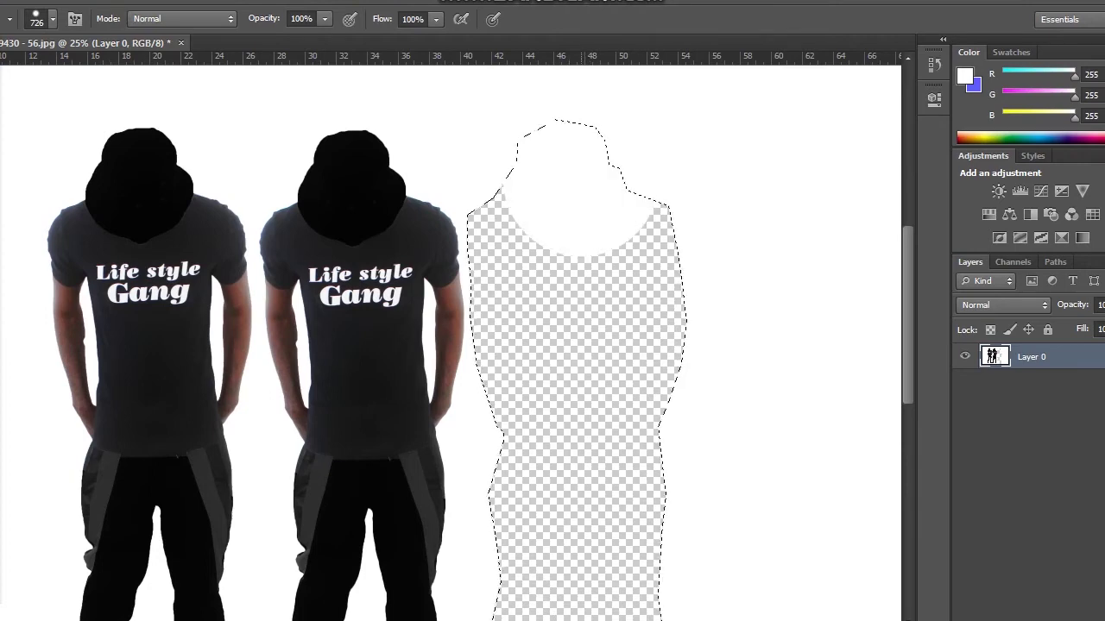
{"action": "mouse_move", "coordinate": [576, 177]}
{"action": "left_mouse_down"}
{"action": "mouse_move", "coordinate": [617, 226]}
{"action": "mouse_move", "coordinate": [626, 343]}
{"action": "mouse_move", "coordinate": [604, 500]}
{"action": "mouse_move", "coordinate": [561, 405]}
{"action": "mouse_move", "coordinate": [552, 311]}
{"action": "mouse_move", "coordinate": [492, 216]}
{"action": "left_mouse_up"}
{"action": "left_click_drag", "start_coordinate": [496, 259], "coordinate": [484, 203]}
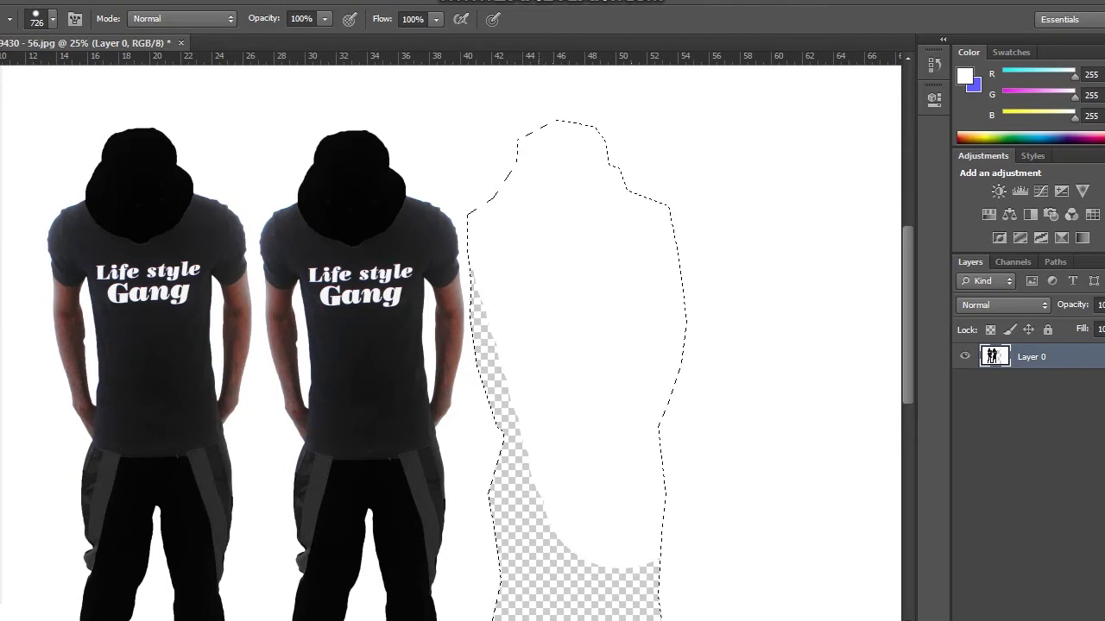
{"action": "mouse_move", "coordinate": [481, 285]}
{"action": "left_mouse_down"}
{"action": "mouse_move", "coordinate": [518, 514]}
{"action": "mouse_move", "coordinate": [539, 552]}
{"action": "left_mouse_up"}
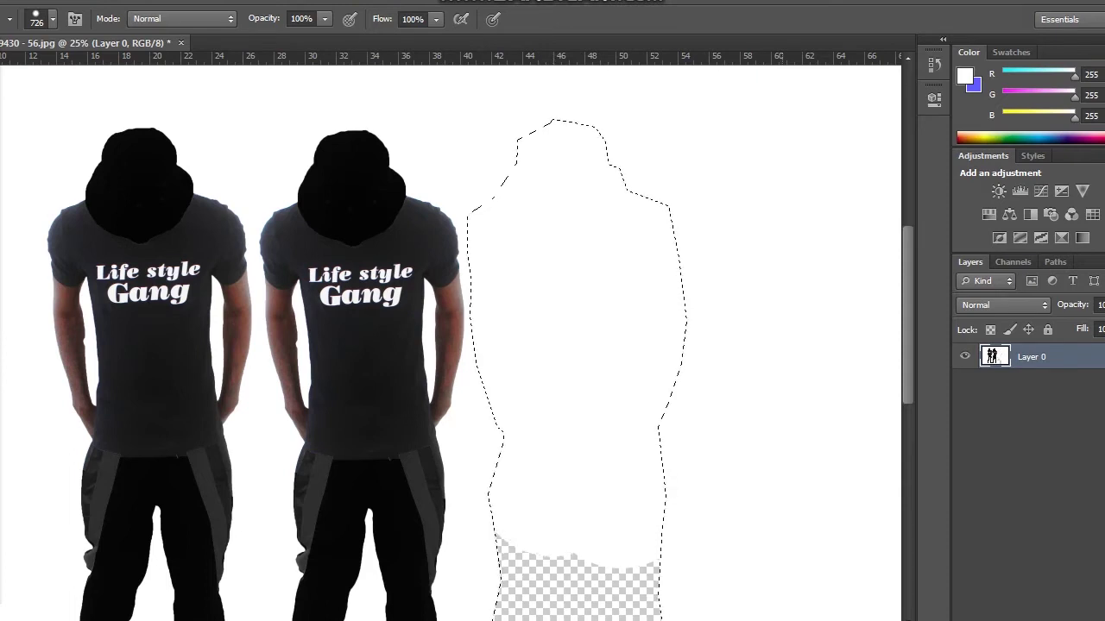
Paint white over the remaining lower transparent area and leftover specks.
{"action": "scroll", "coordinate": [448, 345], "scroll_direction": "down", "scroll_amount": 1}
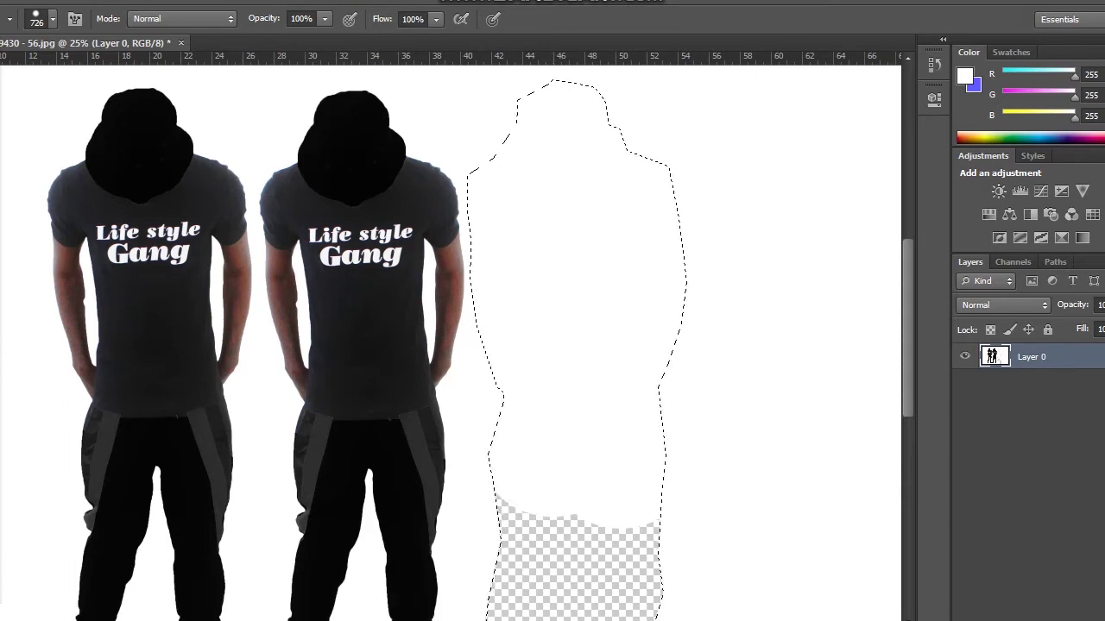
{"action": "scroll", "coordinate": [449, 345], "scroll_direction": "down", "scroll_amount": 3}
{"action": "scroll", "coordinate": [449, 346], "scroll_direction": "down", "scroll_amount": 2}
{"action": "scroll", "coordinate": [449, 345], "scroll_direction": "down", "scroll_amount": 1}
{"action": "left_click_drag", "start_coordinate": [673, 250], "coordinate": [674, 397]}
{"action": "mouse_move", "coordinate": [669, 458]}
{"action": "left_mouse_down"}
{"action": "mouse_move", "coordinate": [656, 328]}
{"action": "mouse_move", "coordinate": [626, 251]}
{"action": "mouse_move", "coordinate": [604, 285]}
{"action": "mouse_move", "coordinate": [596, 431]}
{"action": "mouse_move", "coordinate": [576, 457]}
{"action": "mouse_move", "coordinate": [578, 241]}
{"action": "left_mouse_up"}
{"action": "left_click_drag", "start_coordinate": [535, 388], "coordinate": [535, 457]}
{"action": "left_click", "coordinate": [515, 431]}
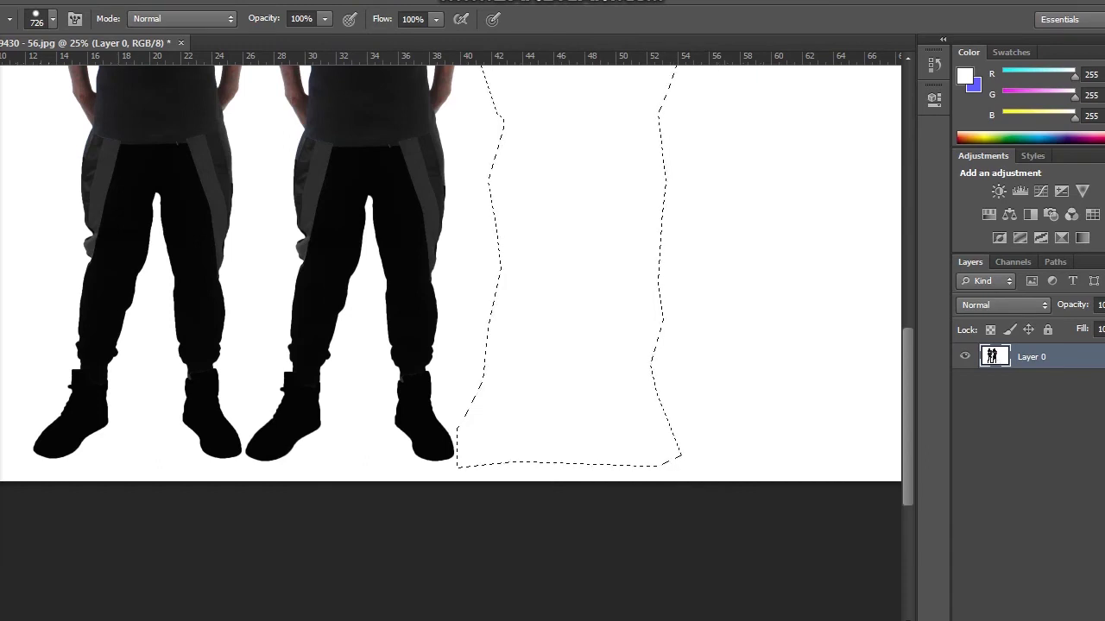
{"action": "key", "text": "v"}
{"action": "key", "text": "l"}
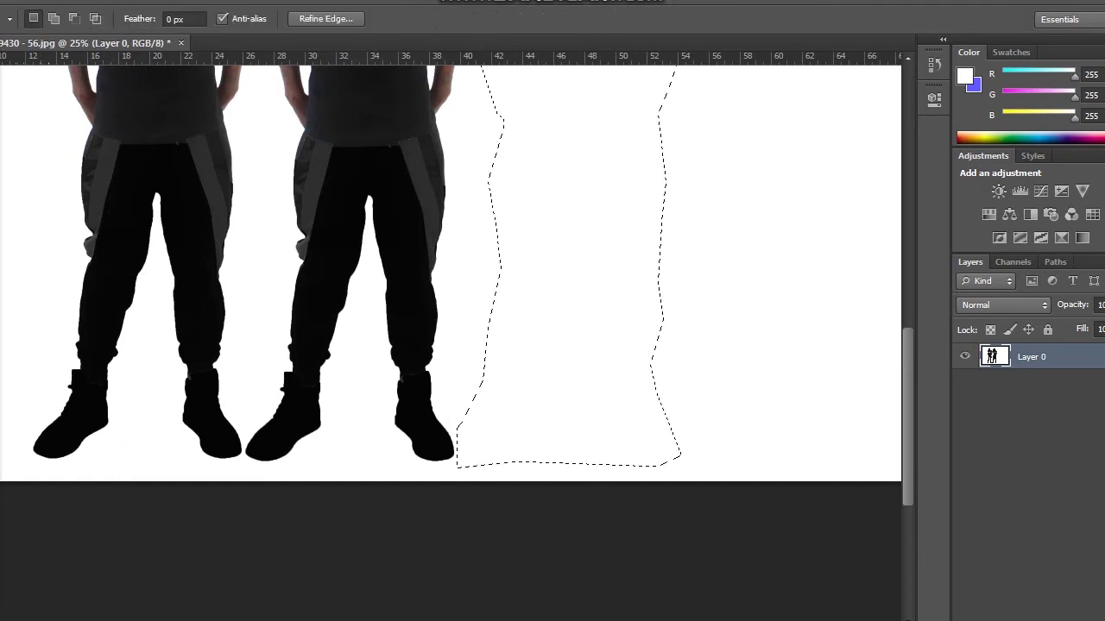
{"action": "right_click", "coordinate": [492, 175]}
Deselect the painted area and zoom in and out to inspect the two figures.
{"action": "left_click", "coordinate": [510, 185]}
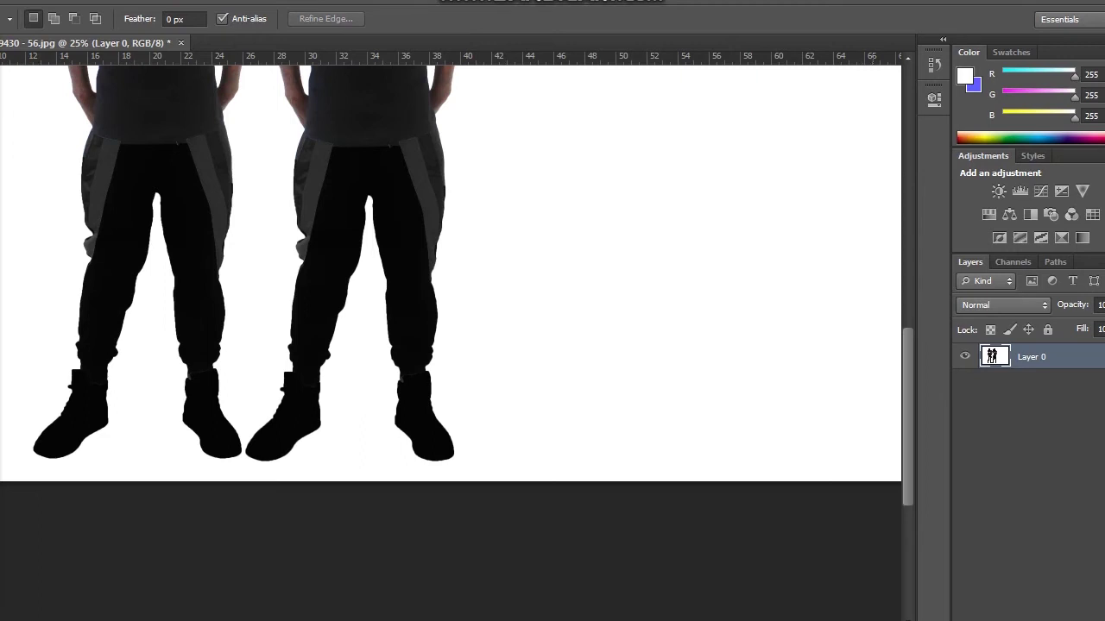
{"action": "scroll", "coordinate": [450, 343], "scroll_direction": "up", "scroll_amount": 5}
{"action": "scroll", "coordinate": [450, 344], "scroll_direction": "up", "scroll_amount": 3}
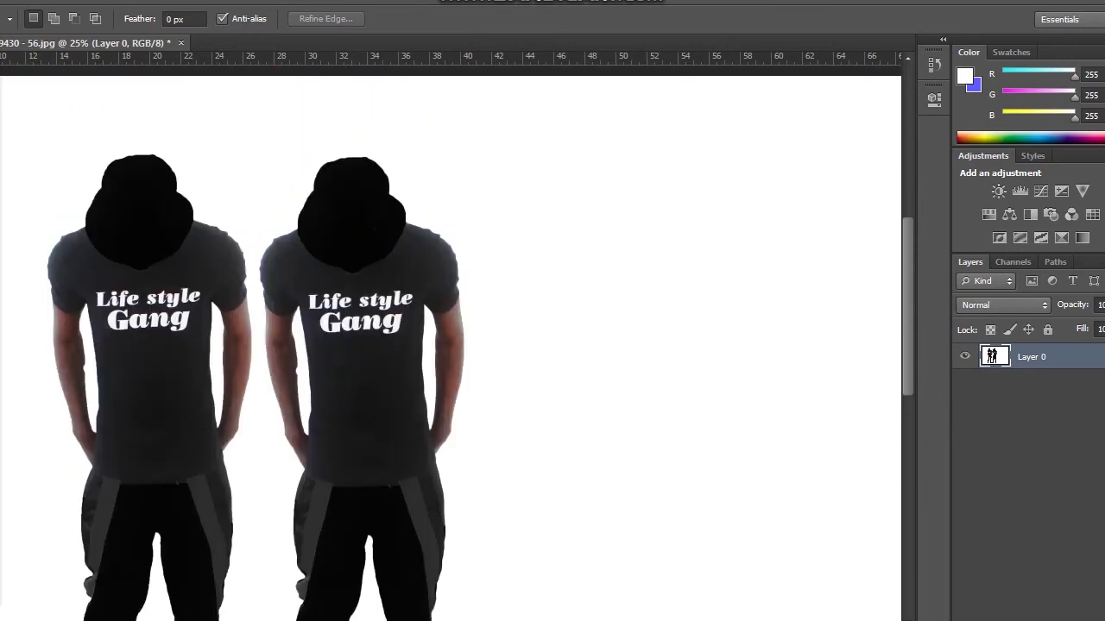
{"action": "scroll", "coordinate": [451, 343], "scroll_direction": "up", "scroll_amount": 2}
{"action": "scroll", "coordinate": [450, 343], "scroll_direction": "down", "scroll_amount": 2}
{"action": "scroll", "coordinate": [451, 343], "scroll_direction": "down", "scroll_amount": 4}
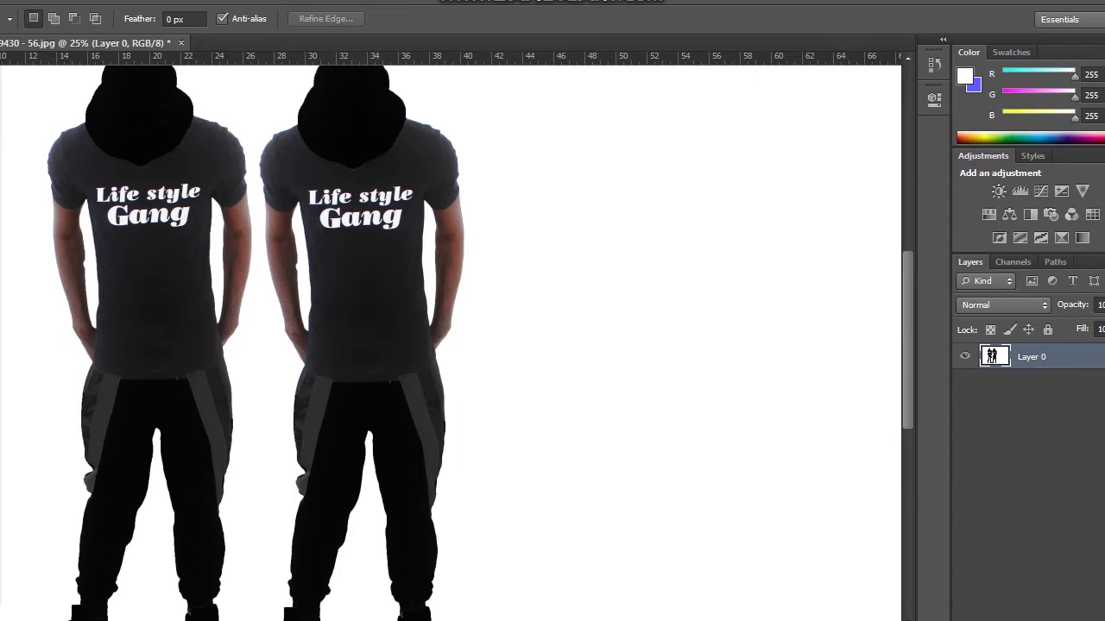
{"action": "key", "text": "z"}
{"action": "left_click", "coordinate": [526, 348], "text": "alt"}
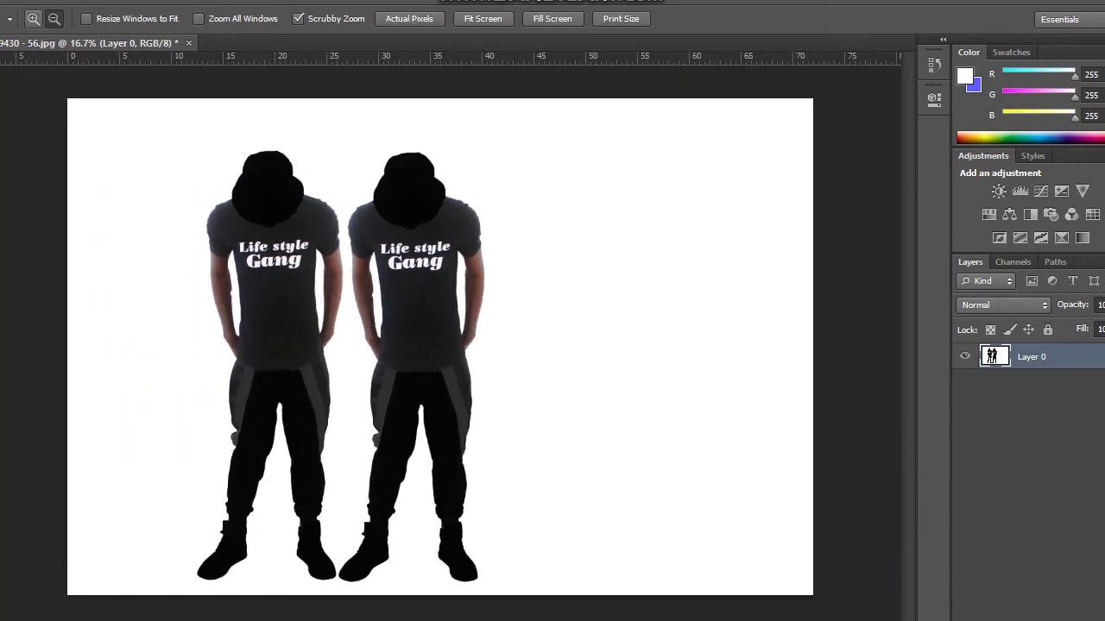
{"action": "key", "text": "ctrl+plus"}
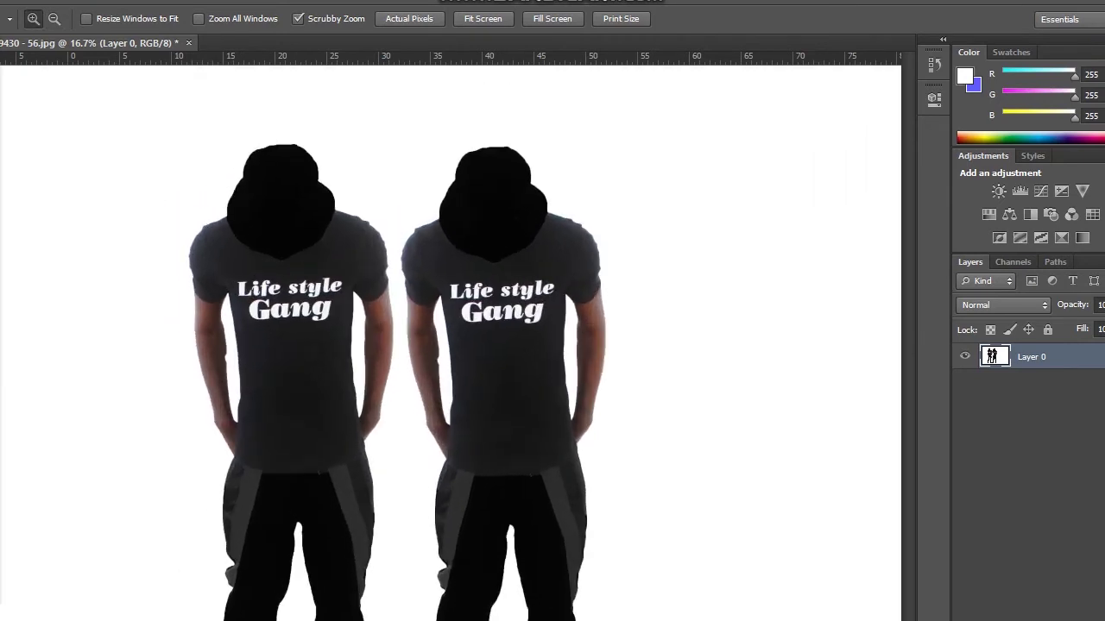
{"action": "key", "text": "ctrl+plus"}
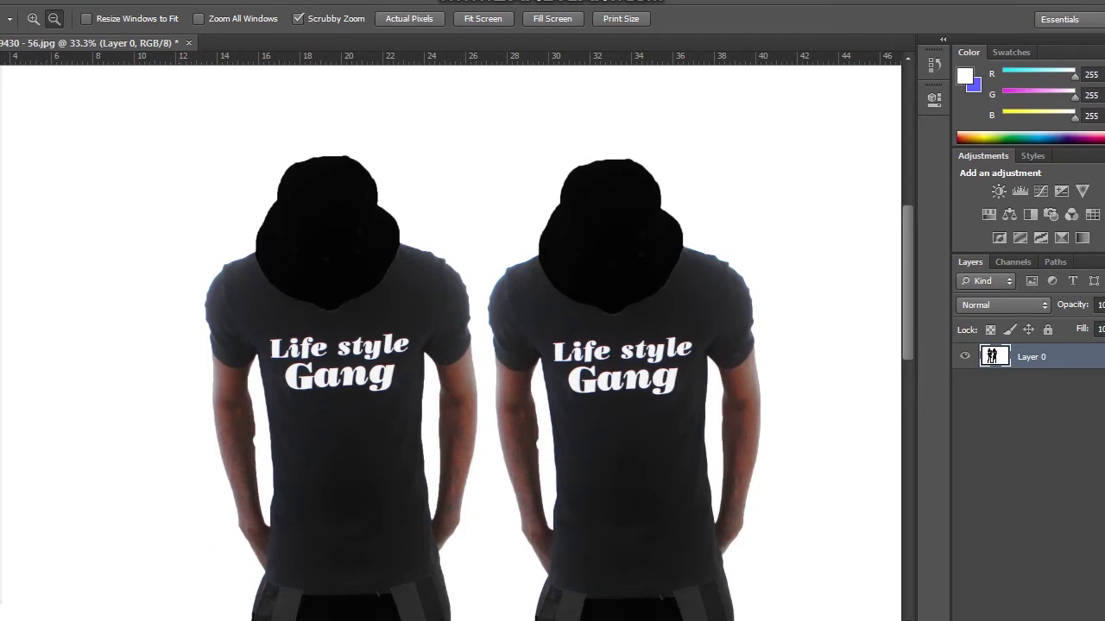
{"action": "key", "text": "ctrl+minus"}
{"action": "key", "text": "ctrl+minus"}
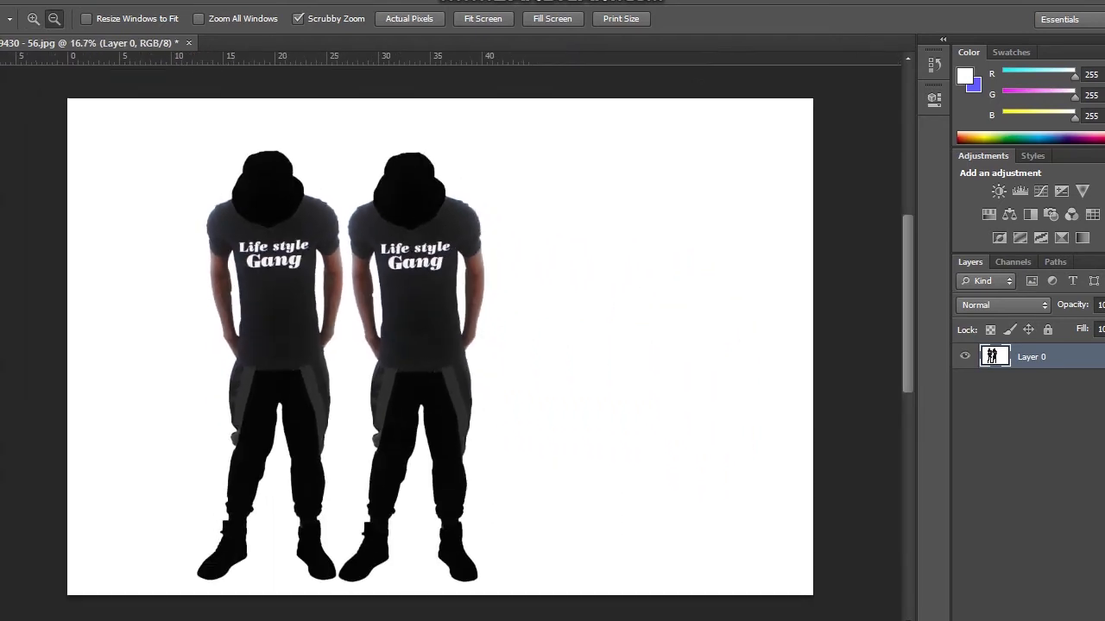
{"action": "key", "text": "l"}
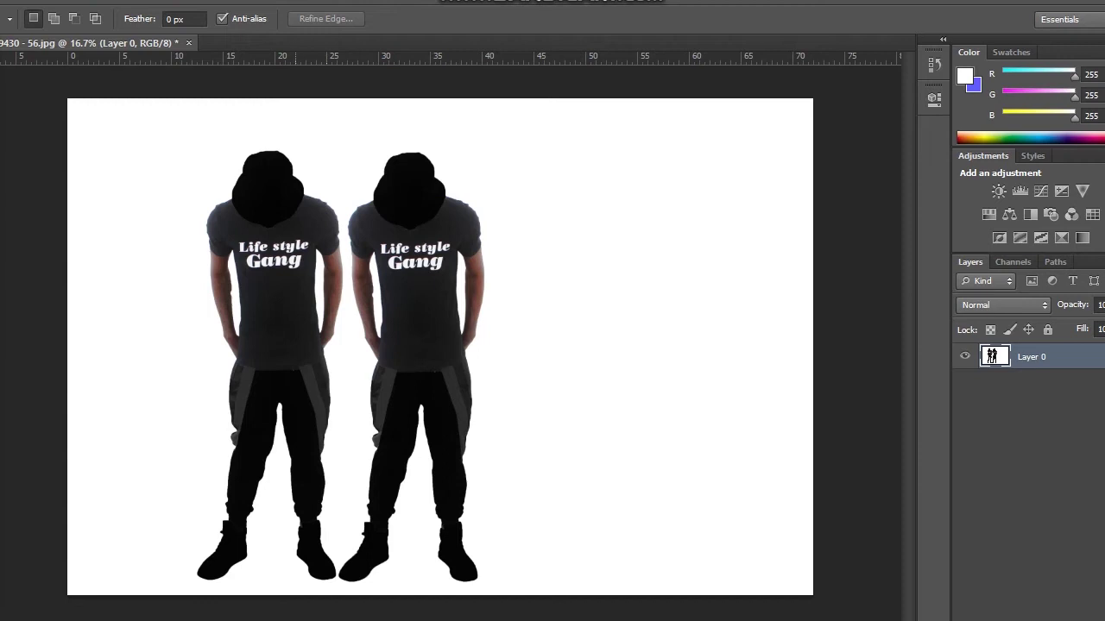
Trace a closed lasso outline around the left figure from hood past the boots.
{"action": "left_click_drag", "start_coordinate": [287, 144], "coordinate": [308, 180]}
{"action": "mouse_move", "coordinate": [311, 186]}
{"action": "left_mouse_down"}
{"action": "mouse_move", "coordinate": [341, 235]}
{"action": "mouse_move", "coordinate": [342, 325]}
{"action": "mouse_move", "coordinate": [357, 353]}
{"action": "mouse_move", "coordinate": [346, 337]}
{"action": "mouse_move", "coordinate": [332, 358]}
{"action": "mouse_move", "coordinate": [338, 591]}
{"action": "left_mouse_up"}
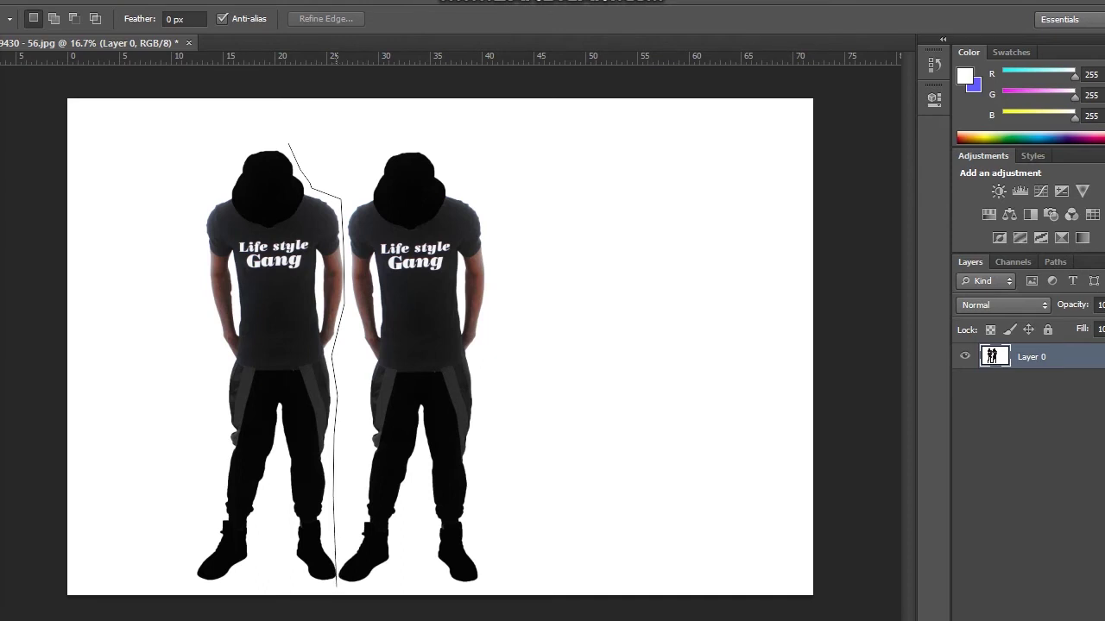
{"action": "mouse_move", "coordinate": [338, 579]}
{"action": "left_mouse_down"}
{"action": "mouse_move", "coordinate": [318, 587]}
{"action": "mouse_move", "coordinate": [279, 570]}
{"action": "mouse_move", "coordinate": [191, 592]}
{"action": "mouse_move", "coordinate": [222, 463]}
{"action": "mouse_move", "coordinate": [225, 361]}
{"action": "mouse_move", "coordinate": [200, 211]}
{"action": "mouse_move", "coordinate": [230, 178]}
{"action": "left_mouse_up"}
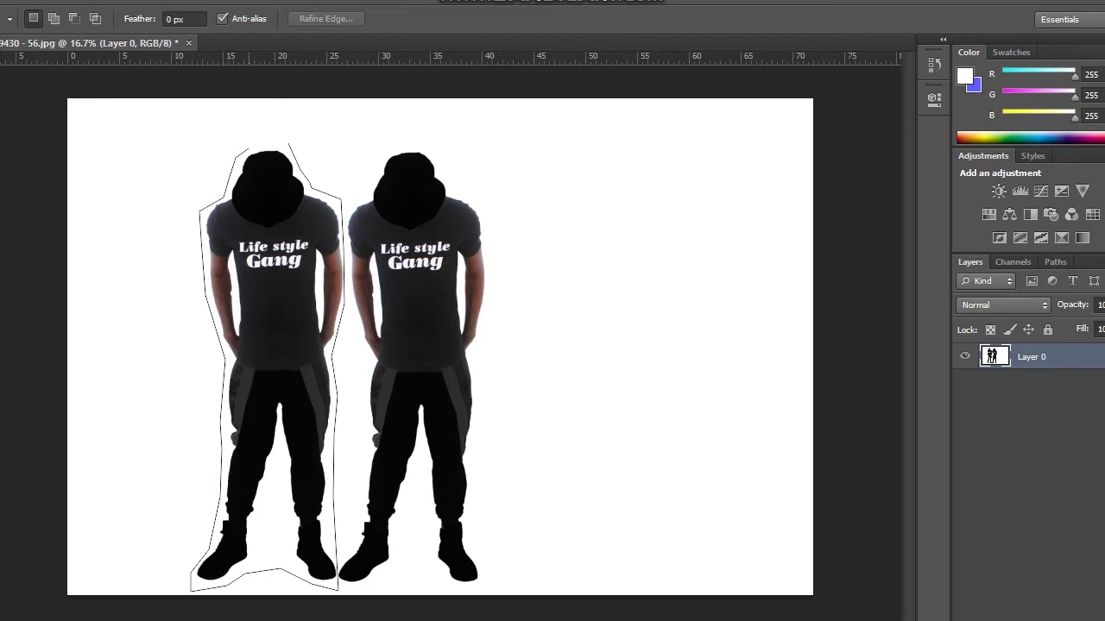
{"action": "left_click_drag", "start_coordinate": [252, 147], "coordinate": [290, 147]}
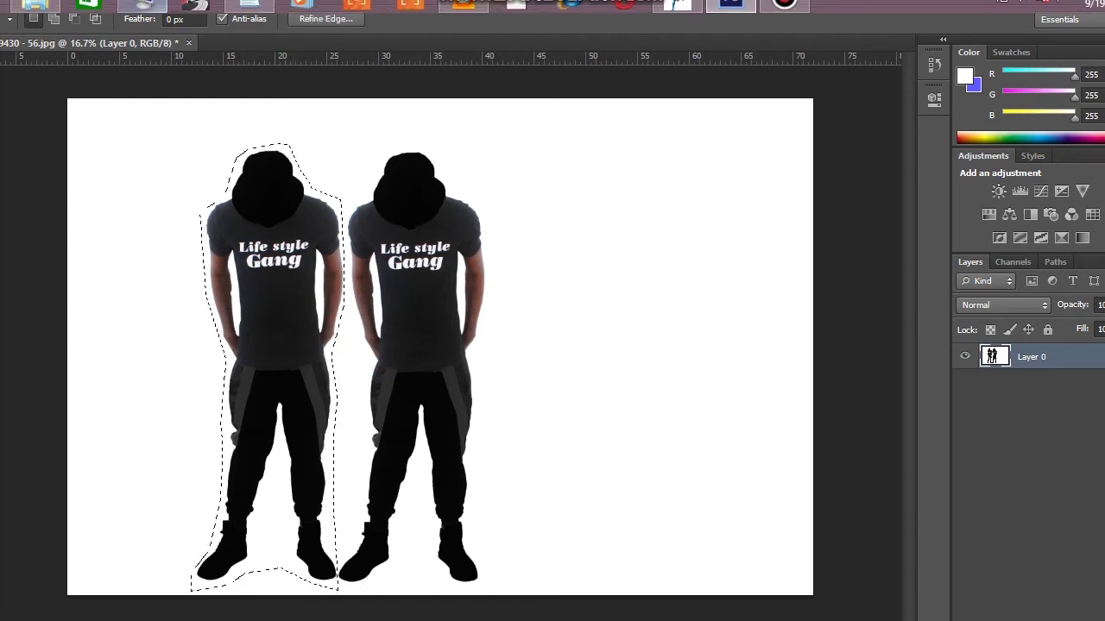
{"action": "left_click", "coordinate": [142, 5]}
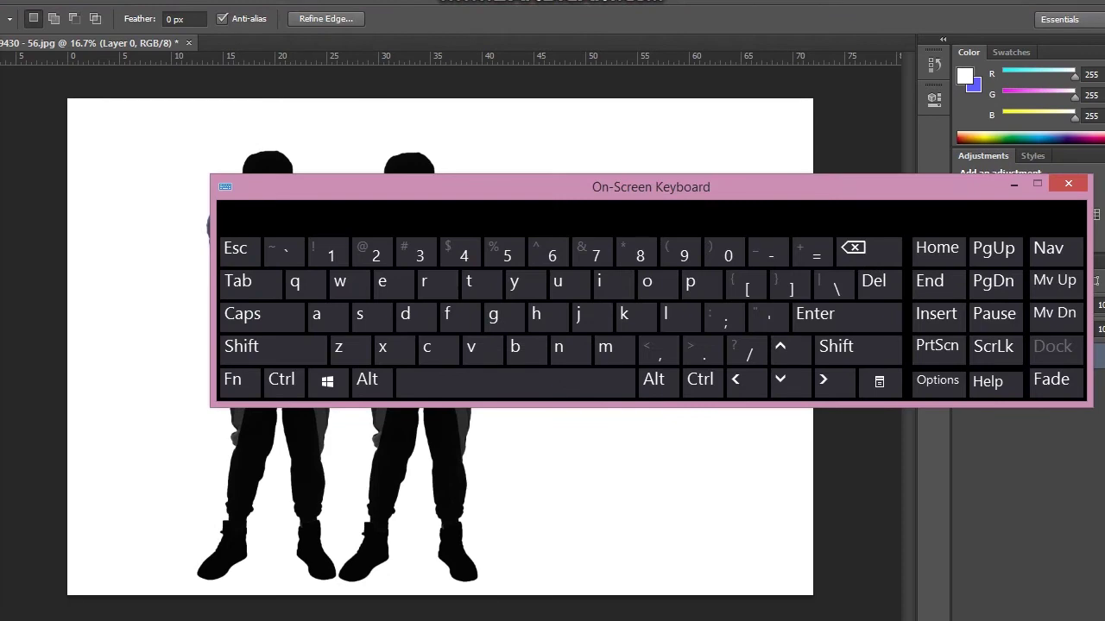
Clear the selected left figure, undo and redo the Clear, then deselect.
{"action": "mouse_move", "coordinate": [691, 187]}
{"action": "left_mouse_down"}
{"action": "mouse_move", "coordinate": [673, 253]}
{"action": "mouse_move", "coordinate": [589, 353]}
{"action": "left_mouse_up"}
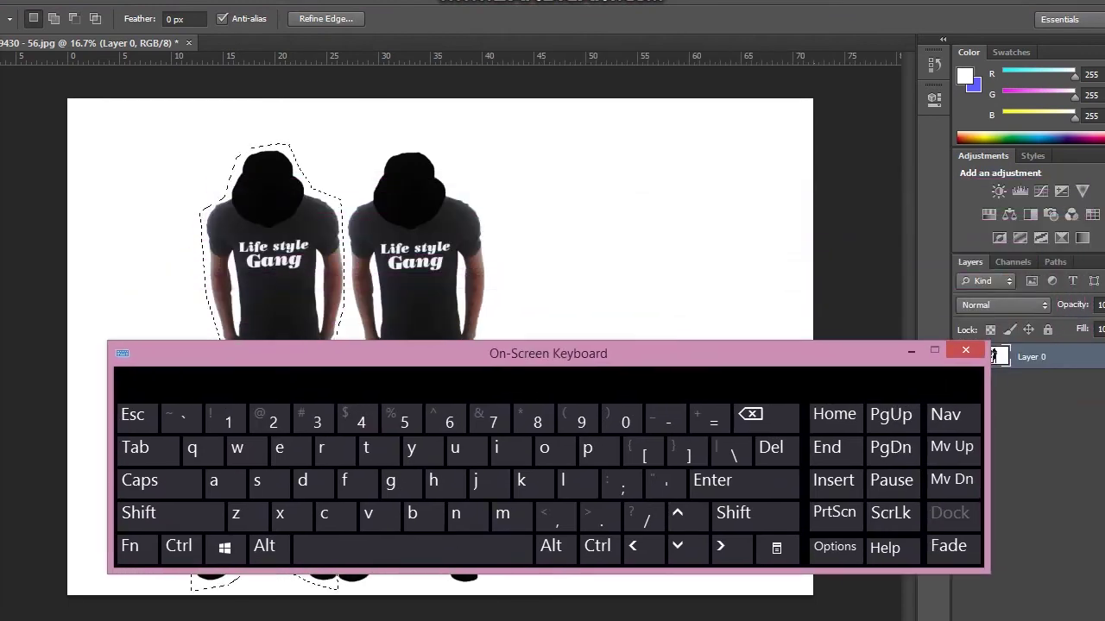
{"action": "left_click", "coordinate": [751, 416]}
{"action": "left_click", "coordinate": [911, 351]}
{"action": "left_click", "coordinate": [19, 4]}
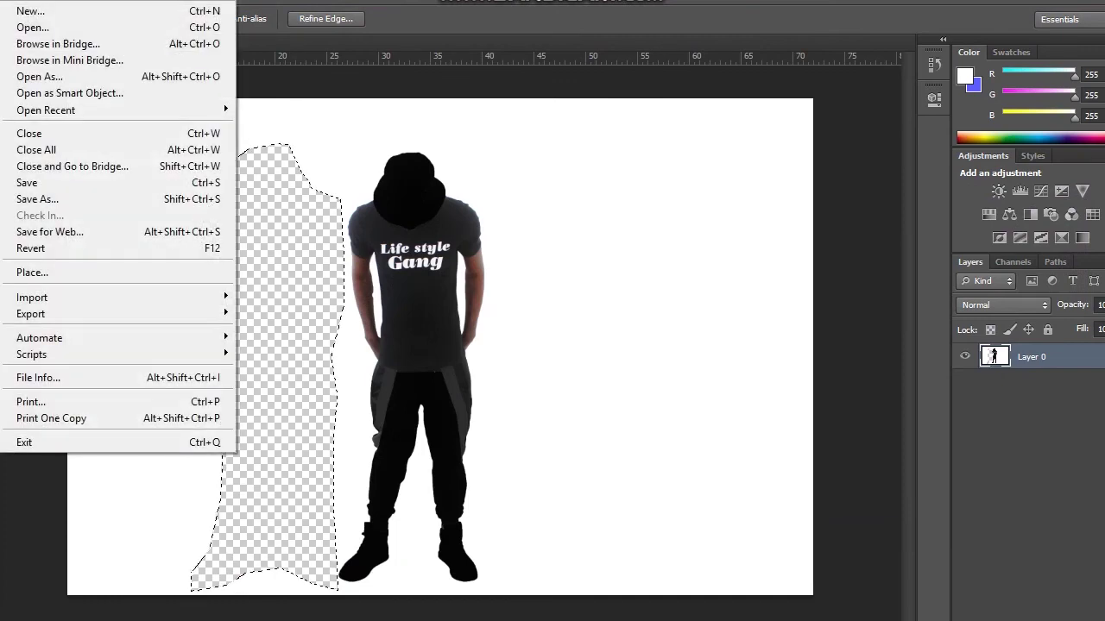
{"action": "left_click", "coordinate": [43, 10]}
{"action": "left_click", "coordinate": [43, 3]}
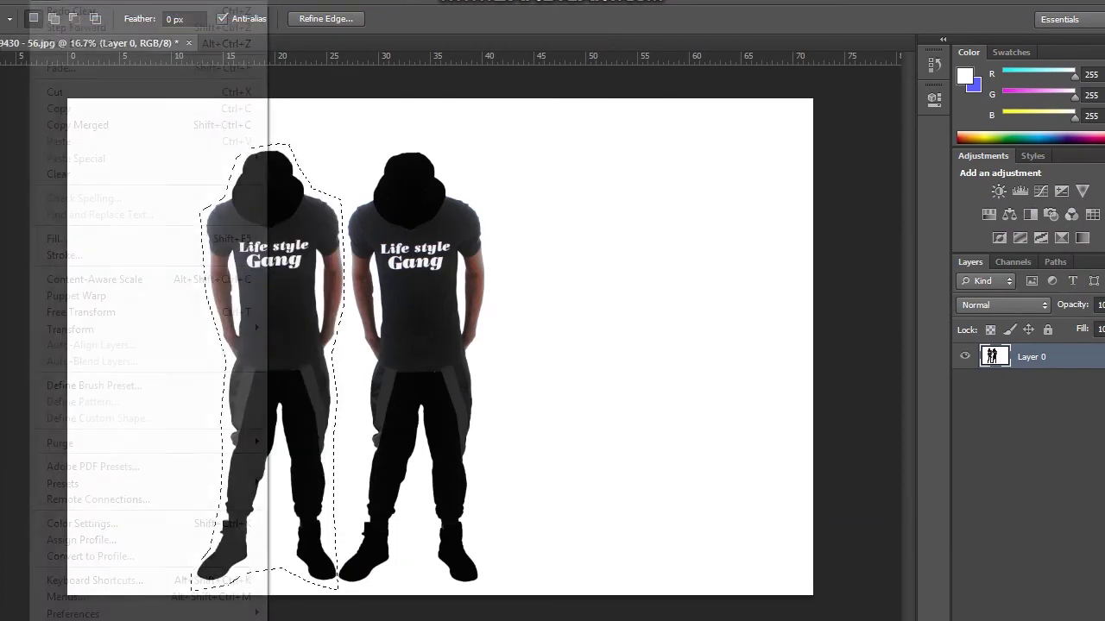
{"action": "left_click", "coordinate": [57, 9]}
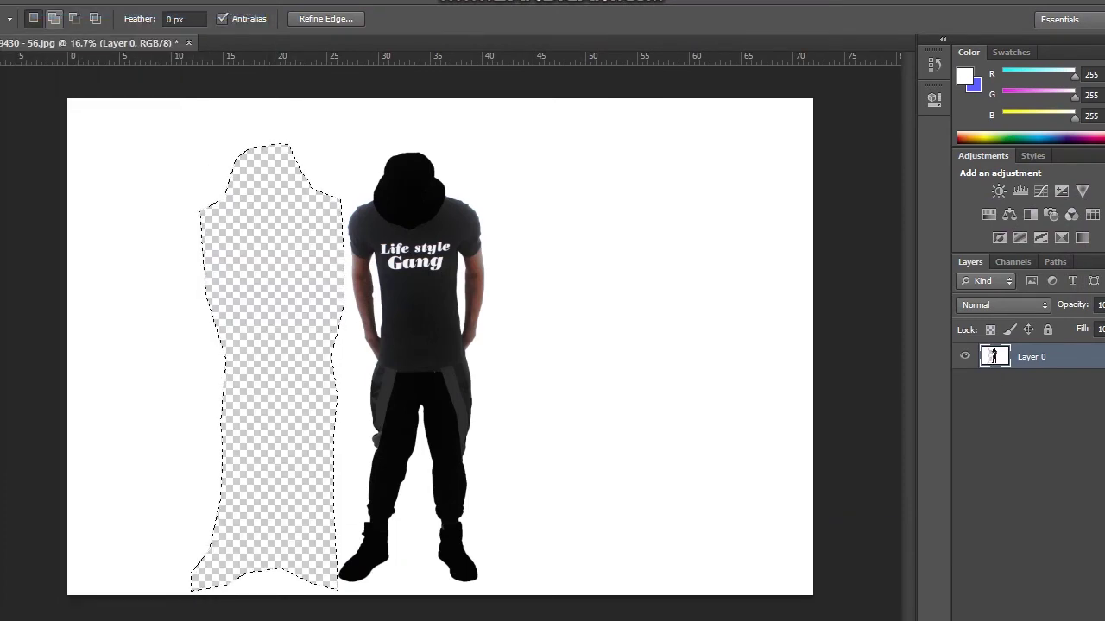
{"action": "right_click", "coordinate": [239, 249]}
{"action": "left_click", "coordinate": [271, 256]}
Zoom in and paint white over the upper and middle parts of the left gap.
{"action": "key", "text": "z"}
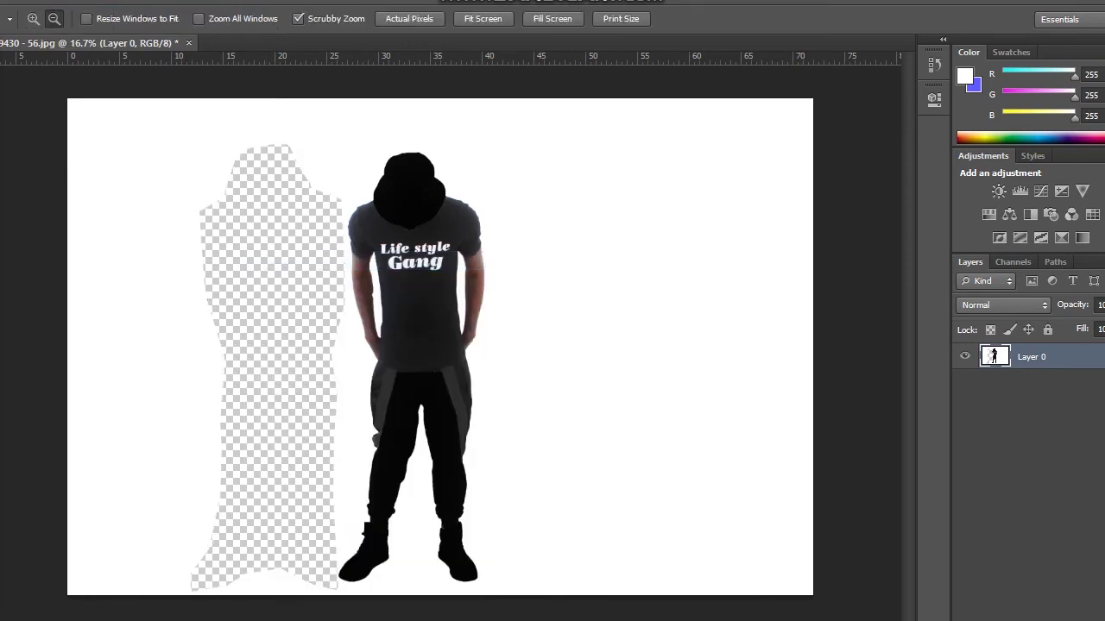
{"action": "left_click_drag", "start_coordinate": [193, 167], "coordinate": [276, 166]}
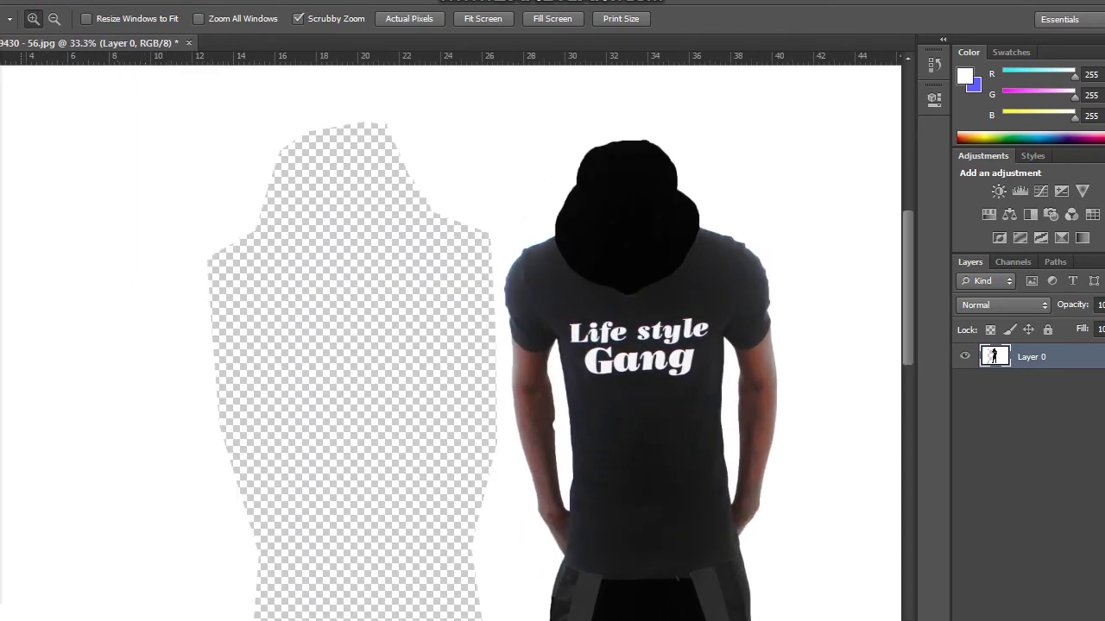
{"action": "key", "text": "b"}
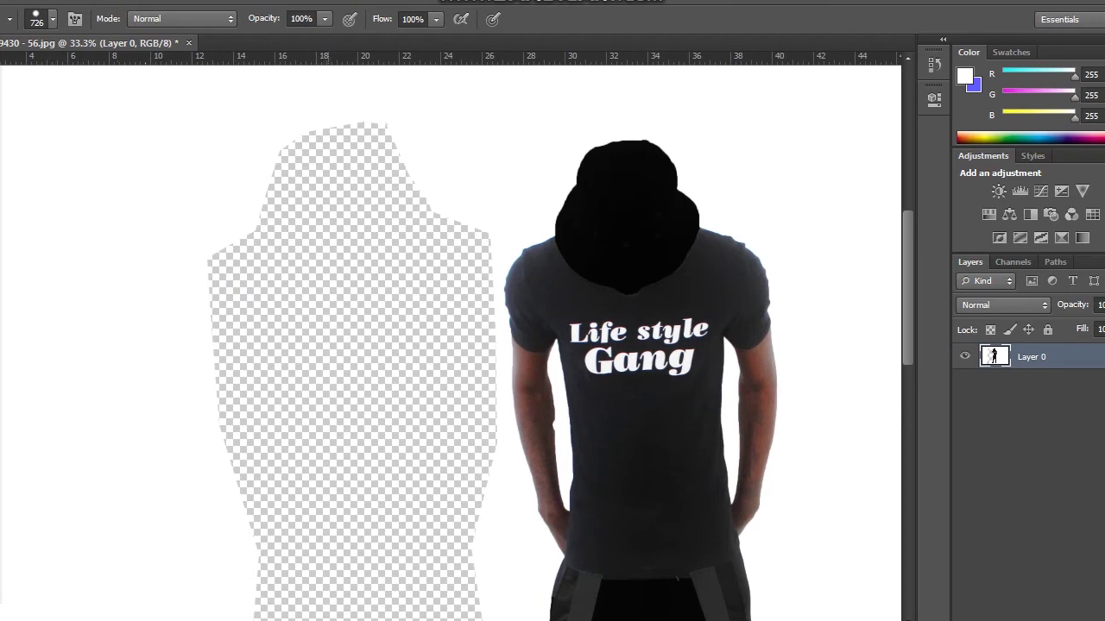
{"action": "left_click", "coordinate": [332, 207]}
{"action": "left_click", "coordinate": [380, 216]}
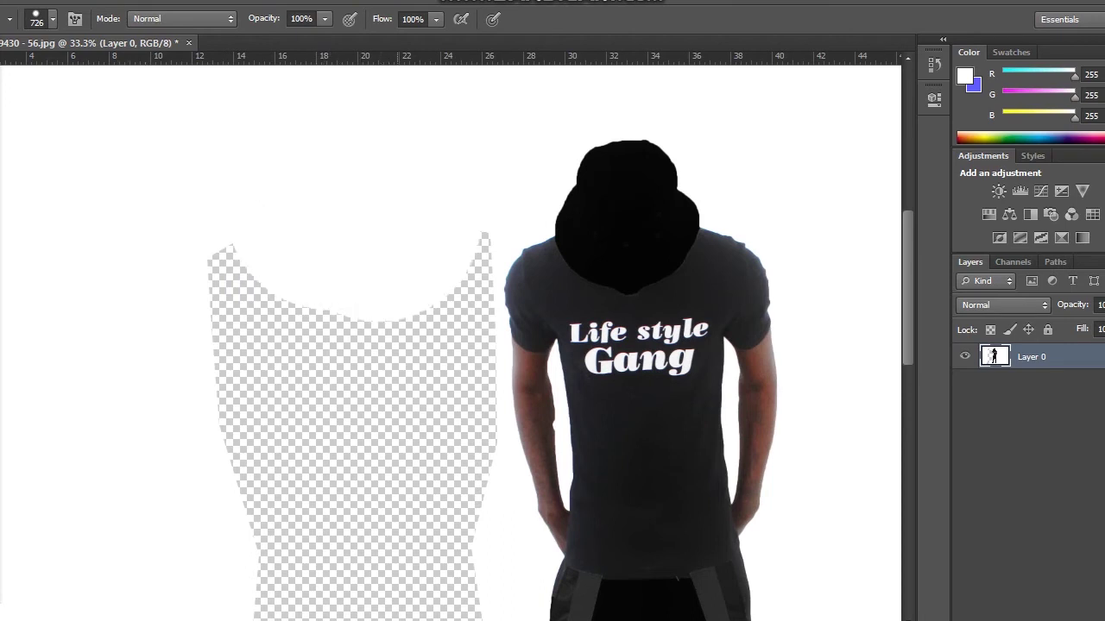
{"action": "left_click", "coordinate": [400, 261]}
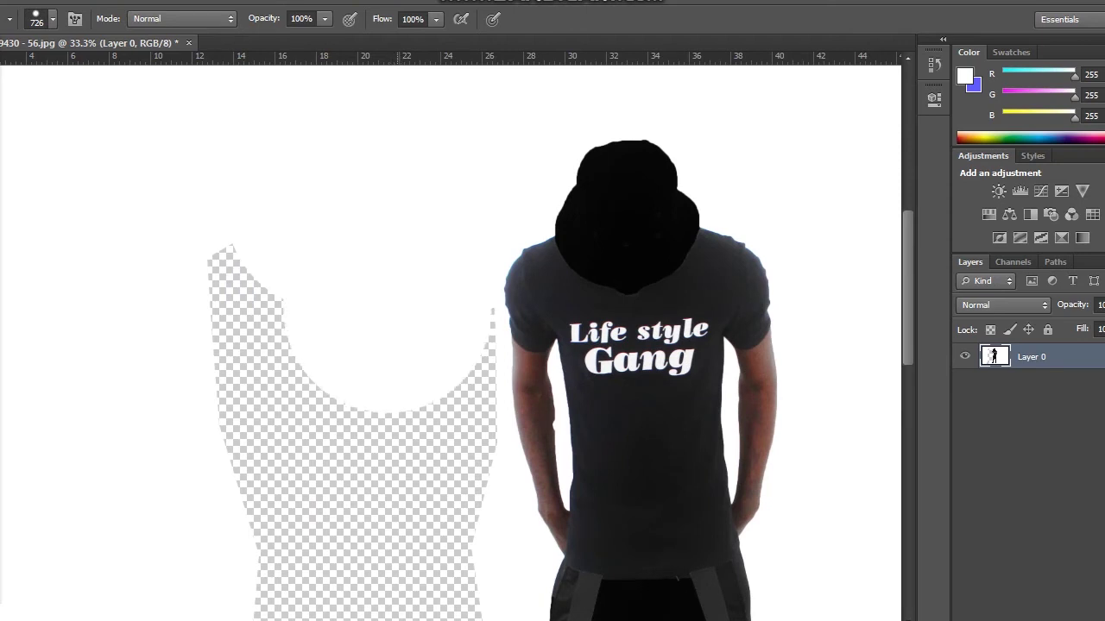
{"action": "left_click", "coordinate": [395, 353]}
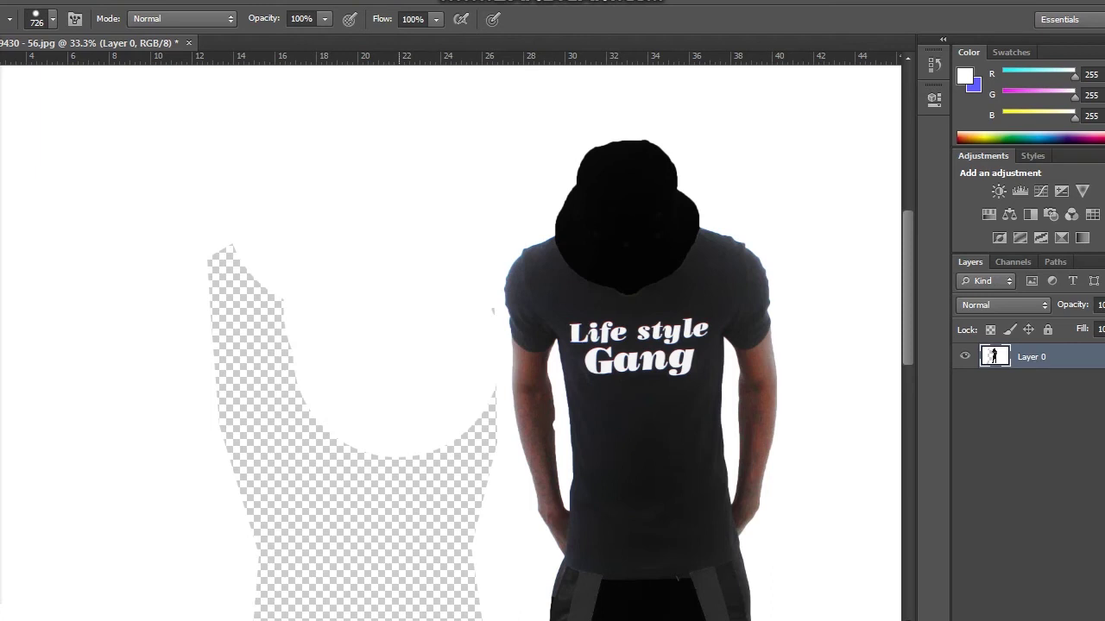
{"action": "left_click", "coordinate": [400, 362]}
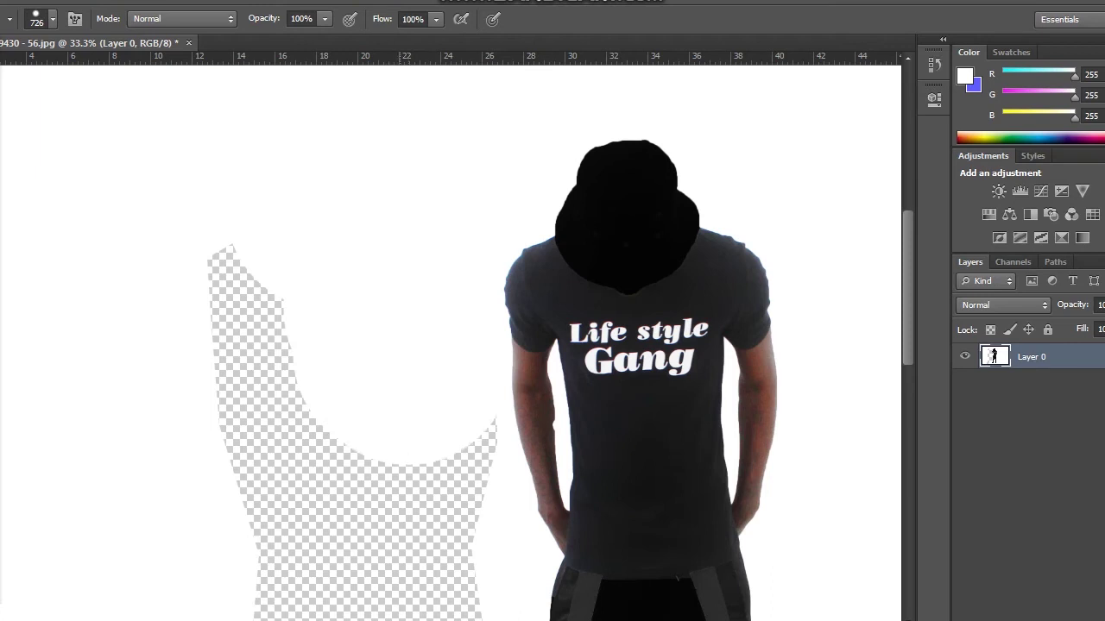
{"action": "left_click_drag", "start_coordinate": [399, 361], "coordinate": [393, 409]}
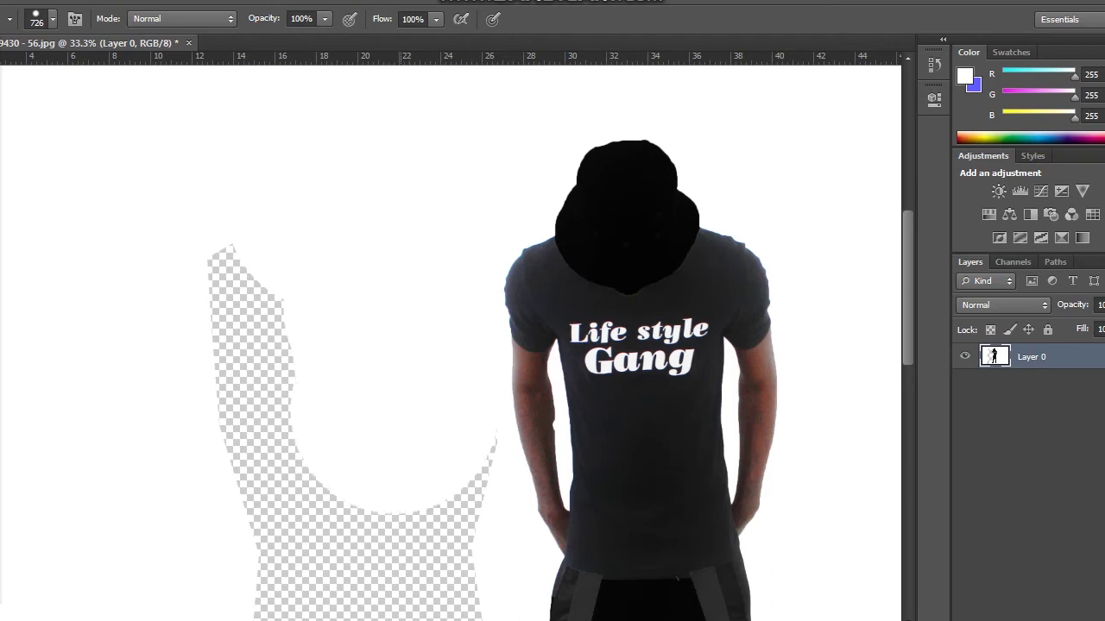
{"action": "left_click", "coordinate": [397, 456]}
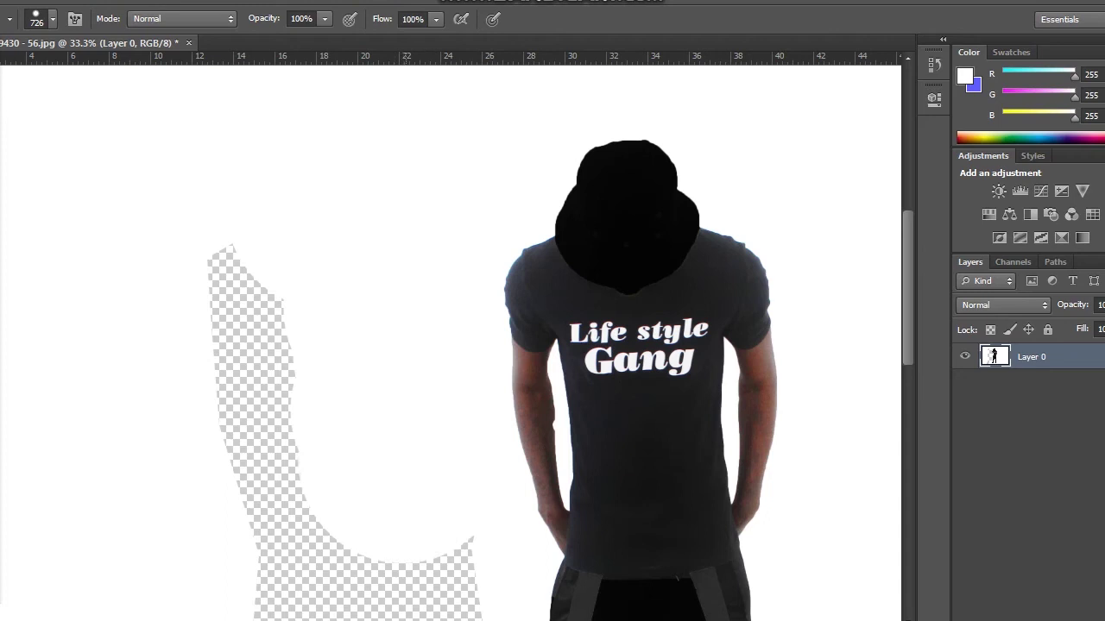
{"action": "left_click", "coordinate": [408, 507]}
{"action": "left_click", "coordinate": [336, 501]}
{"action": "left_click_drag", "start_coordinate": [313, 406], "coordinate": [313, 293]}
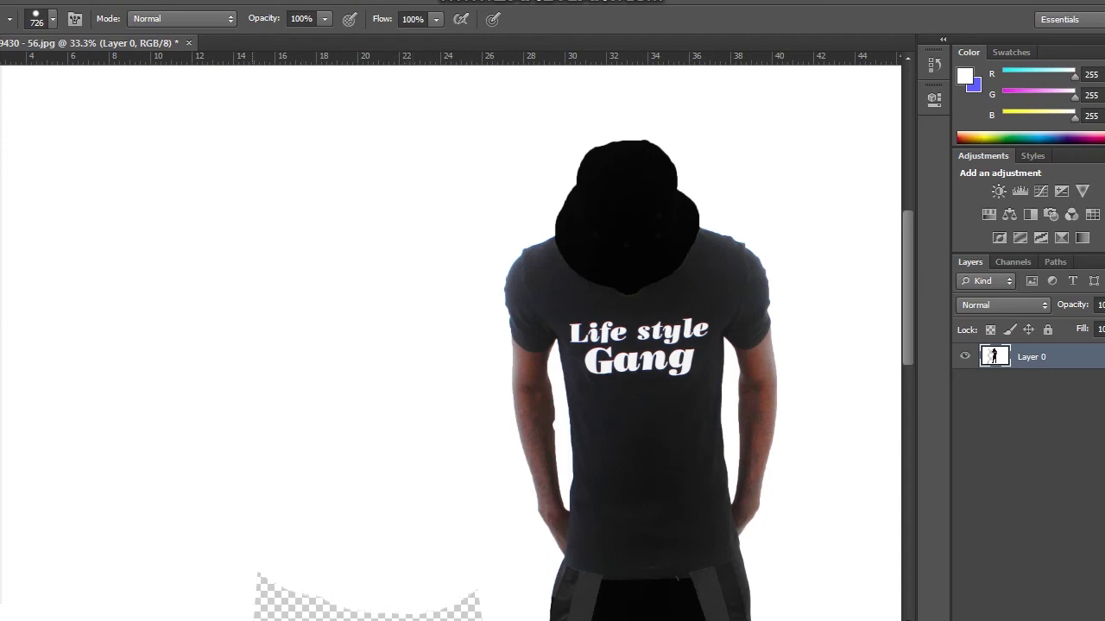
{"action": "left_click", "coordinate": [246, 595]}
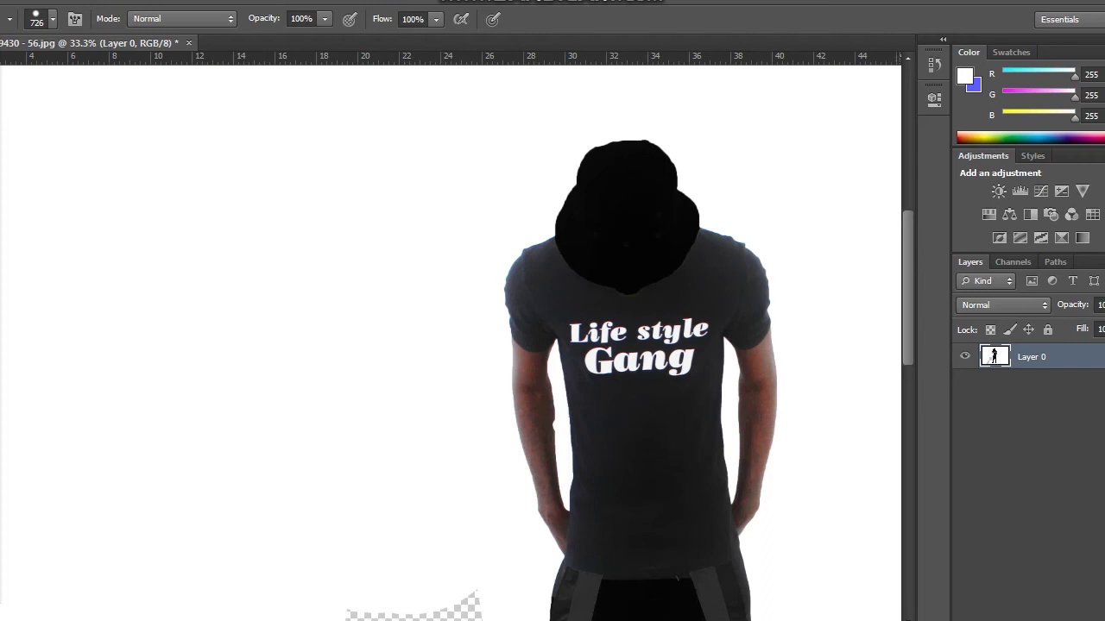
Paint white over the lower transparent patches near the left boot.
{"action": "scroll", "coordinate": [449, 345], "scroll_direction": "down", "scroll_amount": 3}
{"action": "scroll", "coordinate": [448, 345], "scroll_direction": "down", "scroll_amount": 2}
{"action": "scroll", "coordinate": [449, 345], "scroll_direction": "down", "scroll_amount": 3}
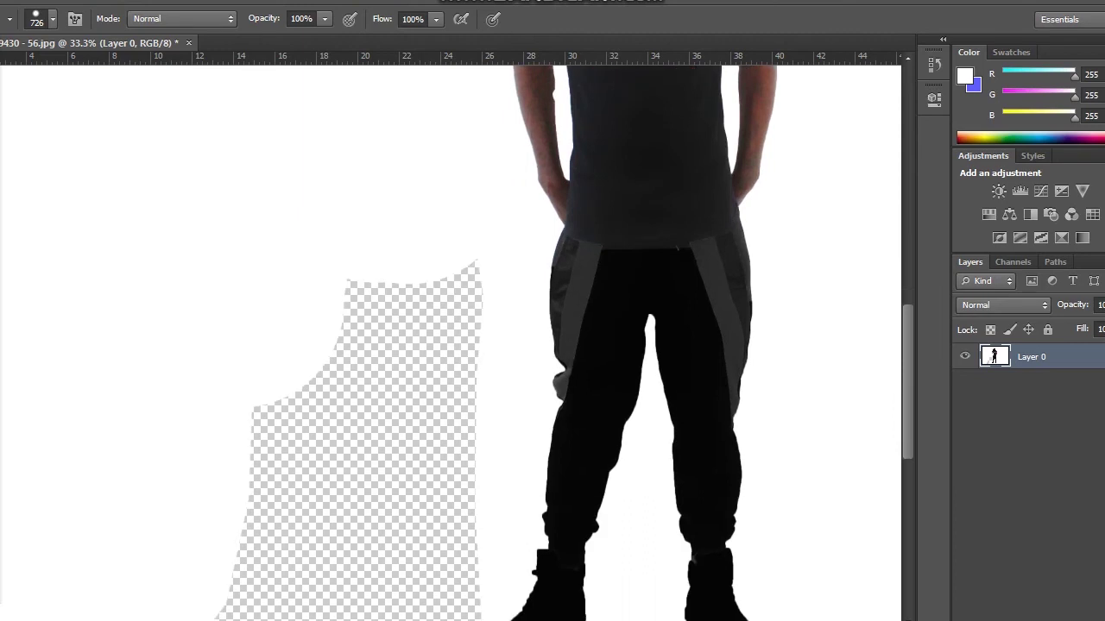
{"action": "scroll", "coordinate": [449, 345], "scroll_direction": "down", "scroll_amount": 2}
{"action": "scroll", "coordinate": [448, 346], "scroll_direction": "down", "scroll_amount": 1}
{"action": "scroll", "coordinate": [449, 345], "scroll_direction": "down", "scroll_amount": 1}
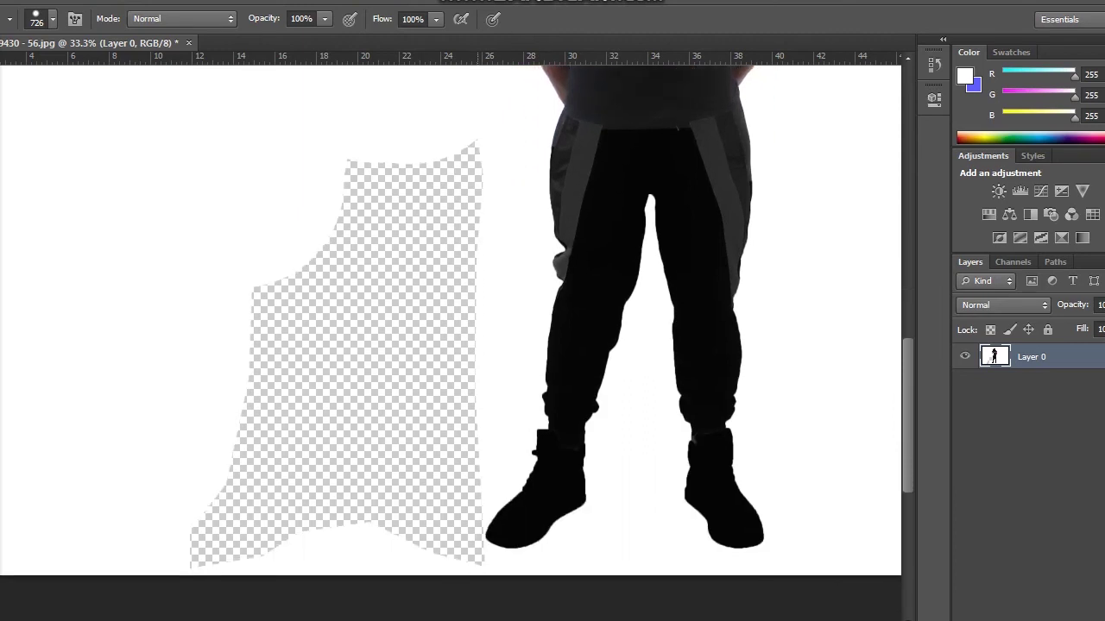
{"action": "left_click", "coordinate": [401, 202]}
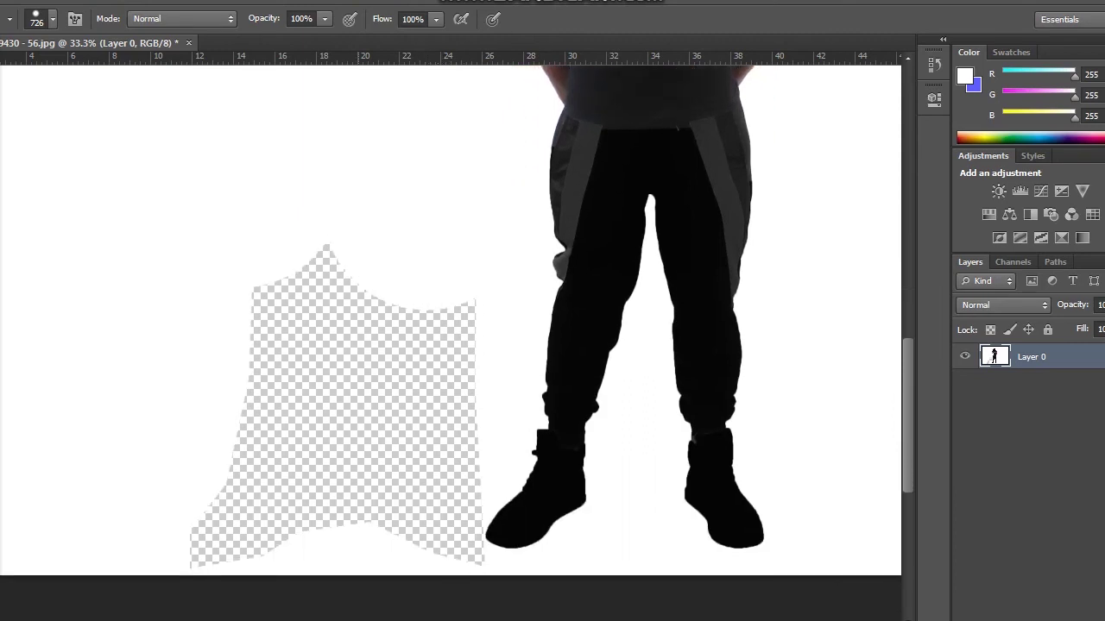
{"action": "left_click", "coordinate": [336, 323]}
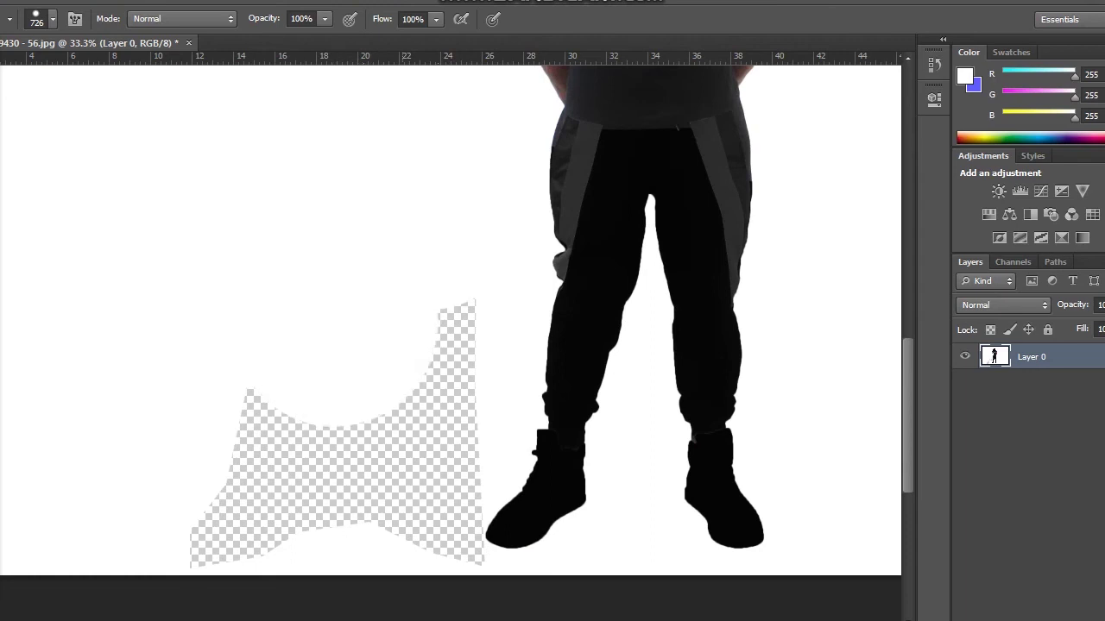
{"action": "left_click", "coordinate": [406, 362]}
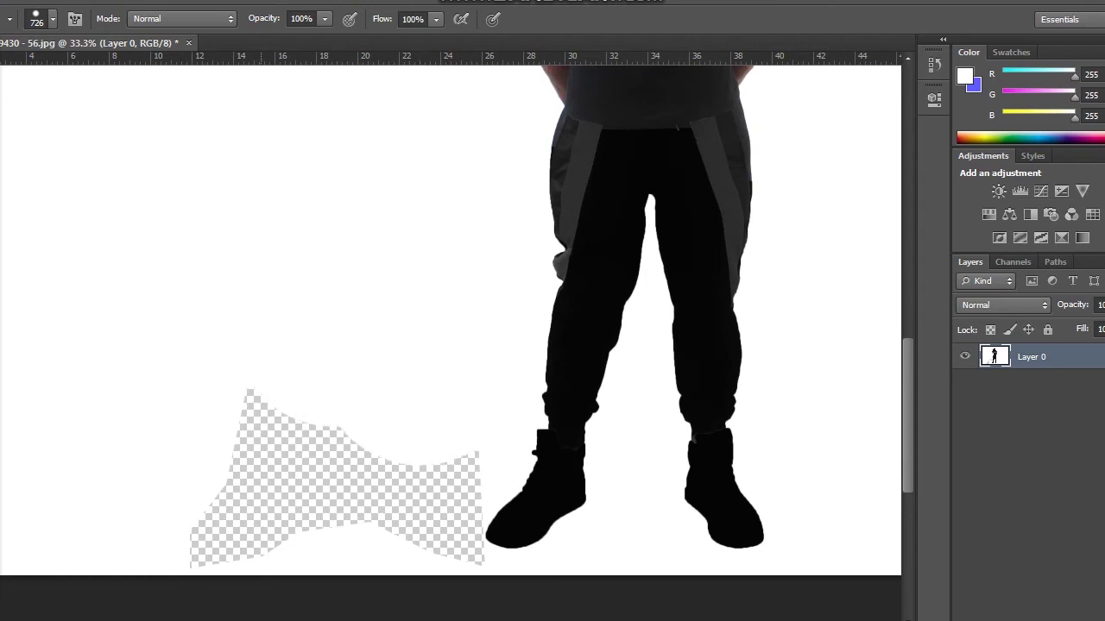
{"action": "left_click", "coordinate": [293, 449]}
{"action": "left_click", "coordinate": [388, 449]}
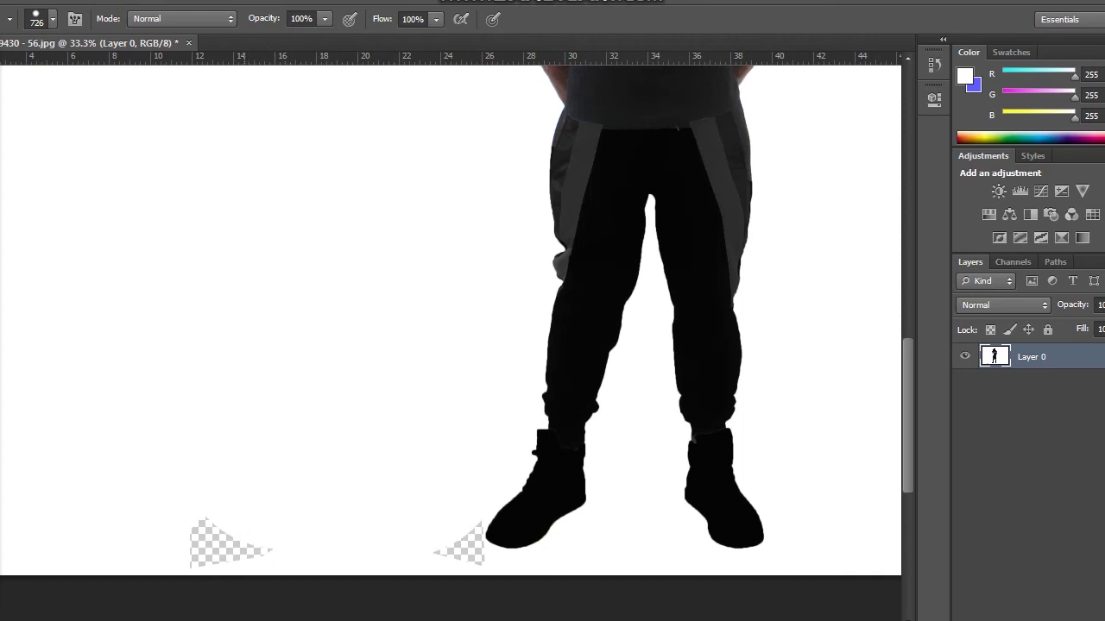
{"action": "left_click", "coordinate": [241, 483]}
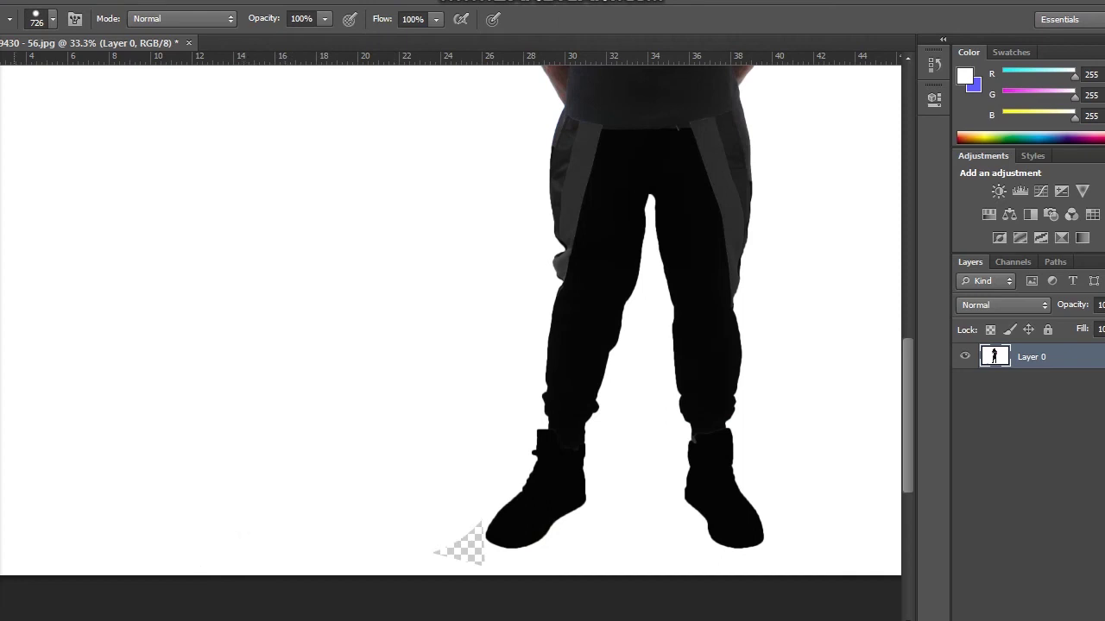
Zoom to 200% on the transparent patch beside the boot and bring up the Brush tool's settings.
{"action": "key", "text": "z"}
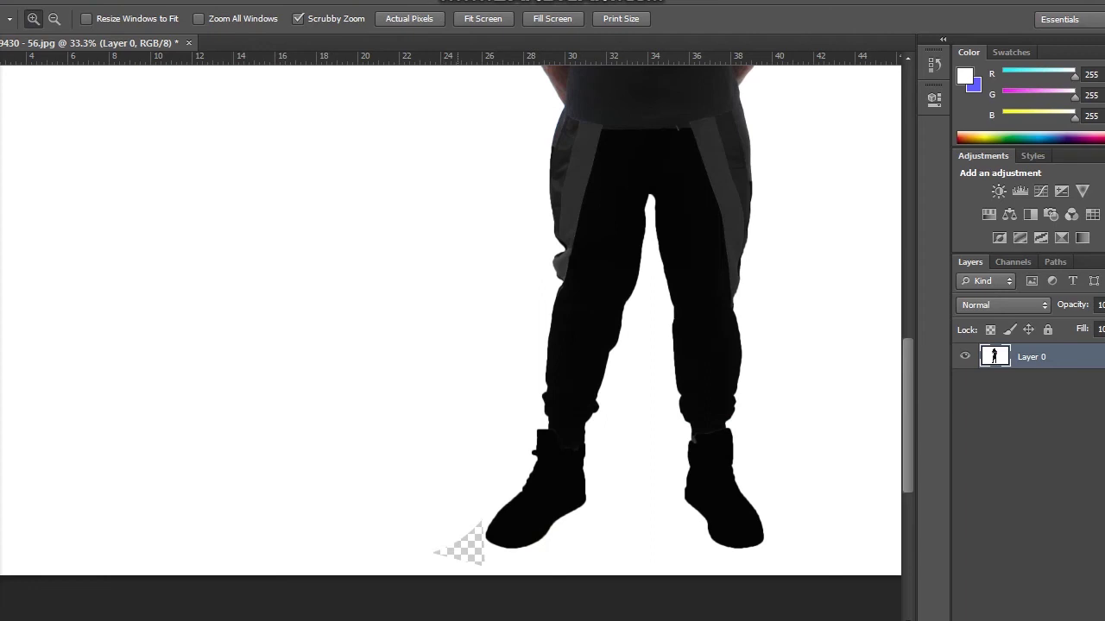
{"action": "left_click_drag", "start_coordinate": [483, 548], "coordinate": [553, 548]}
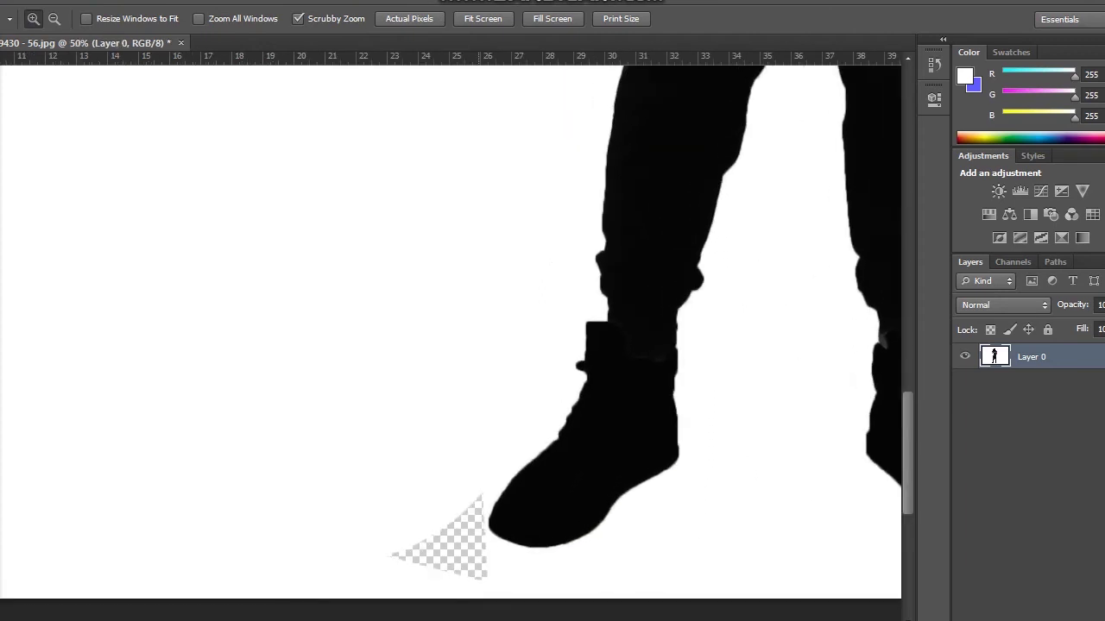
{"action": "left_click", "coordinate": [448, 543]}
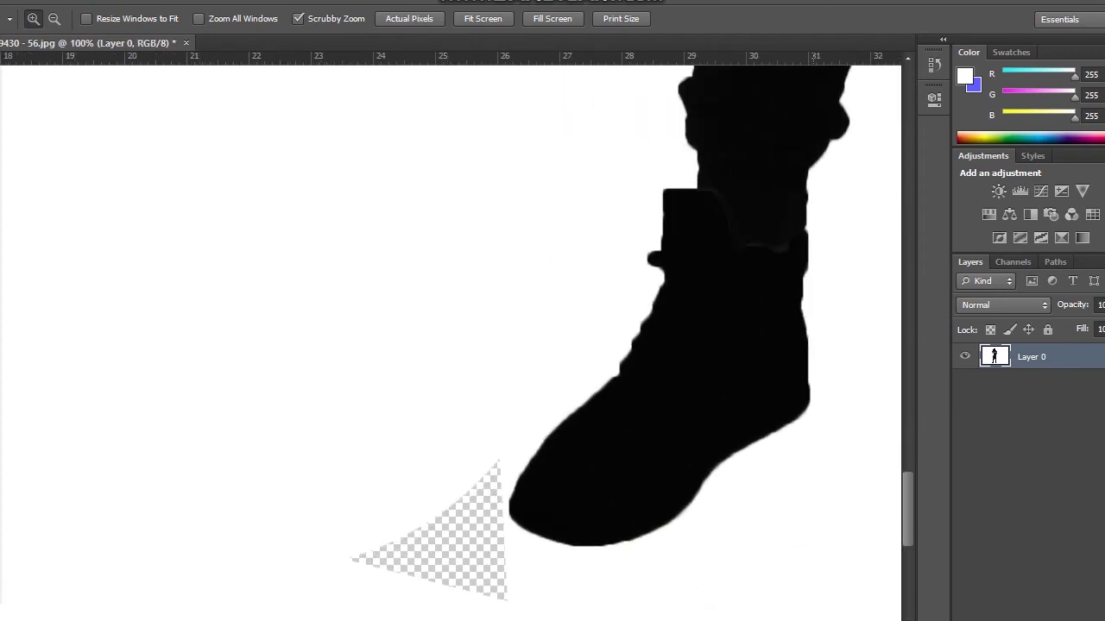
{"action": "scroll", "coordinate": [450, 316], "scroll_direction": "down", "scroll_amount": 3}
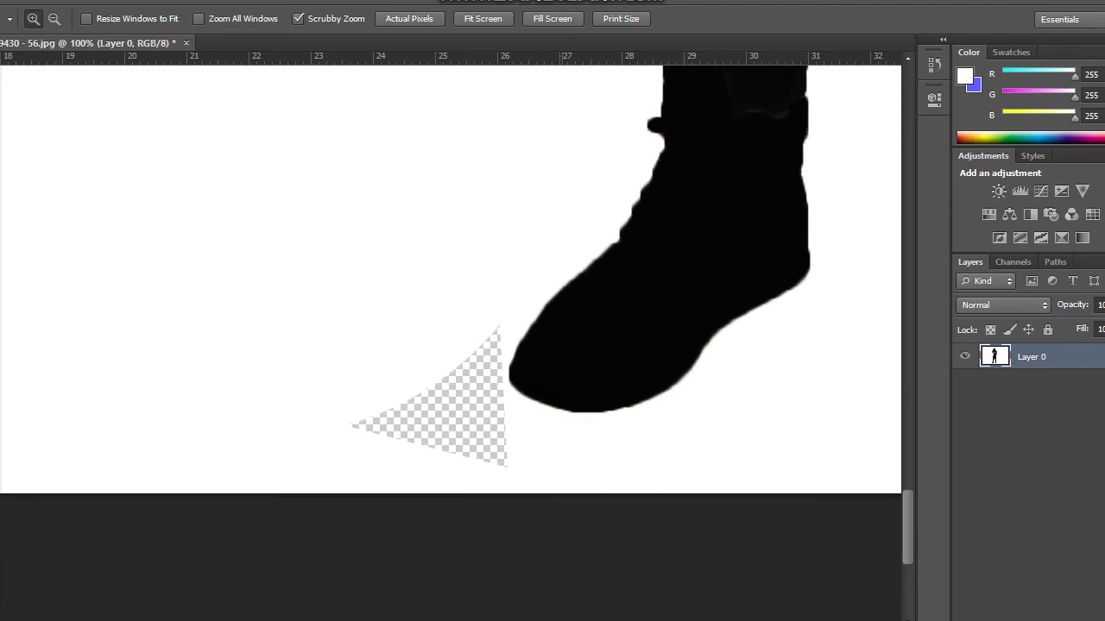
{"action": "left_click", "coordinate": [439, 376]}
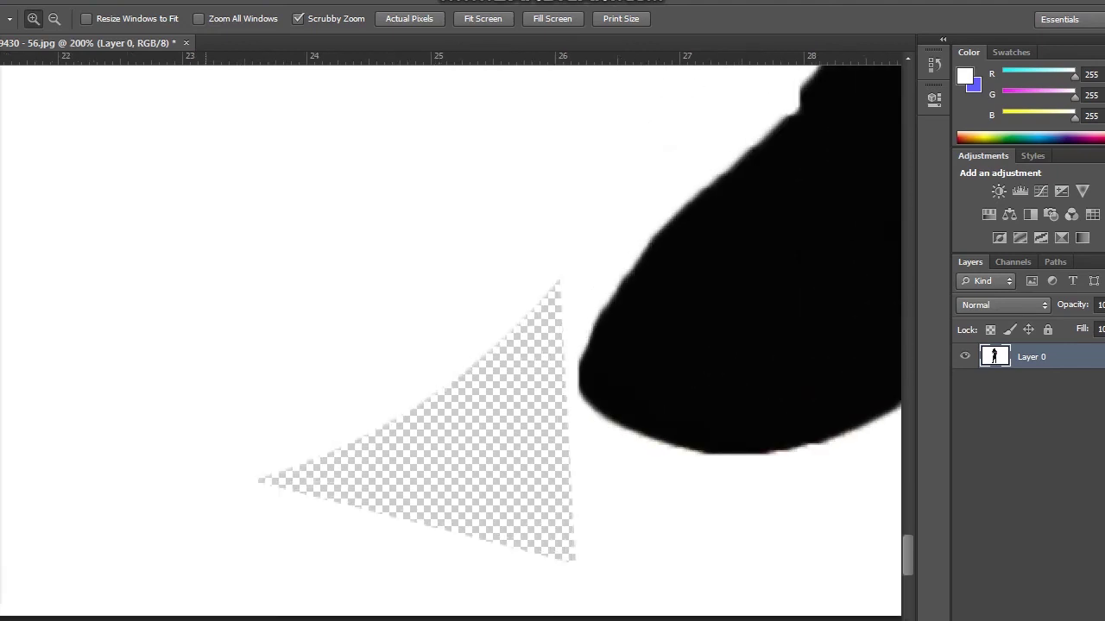
{"action": "key", "text": "b"}
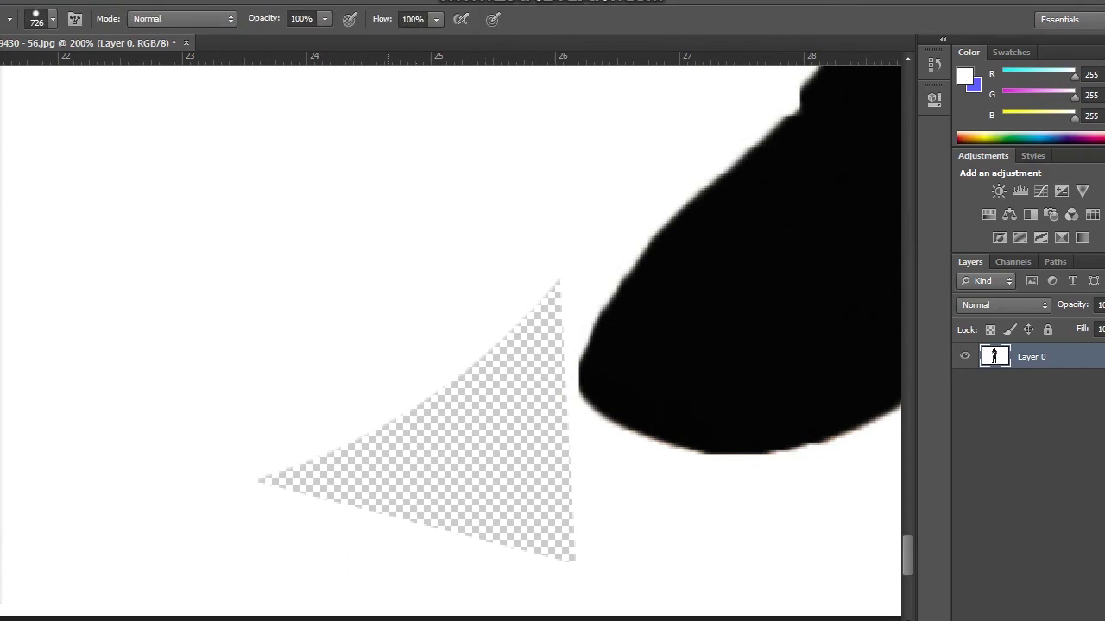
{"action": "right_click", "coordinate": [366, 204]}
Shrink the brush to 71 px and paint white over the patch's top and notch.
{"action": "left_click_drag", "start_coordinate": [532, 245], "coordinate": [440, 245]}
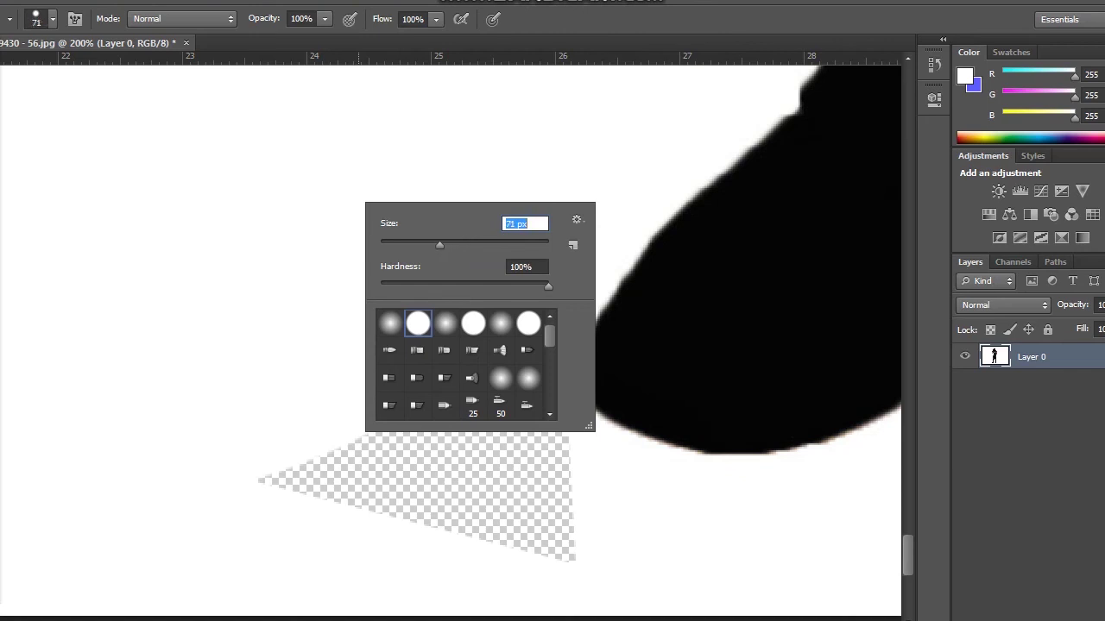
{"action": "key", "text": "Return"}
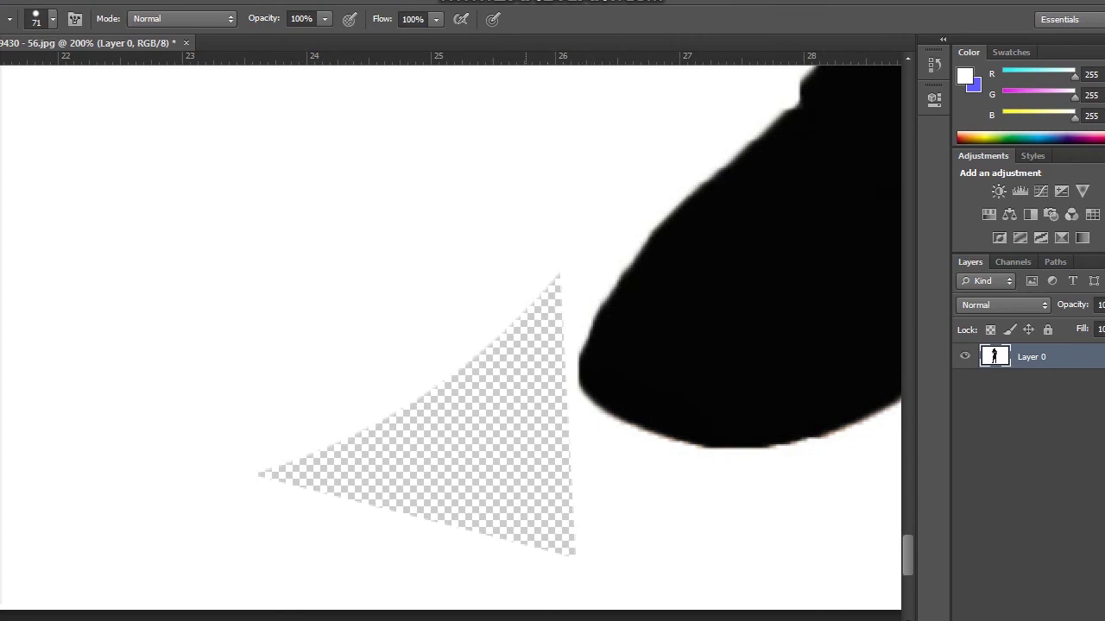
{"action": "left_click", "coordinate": [514, 295]}
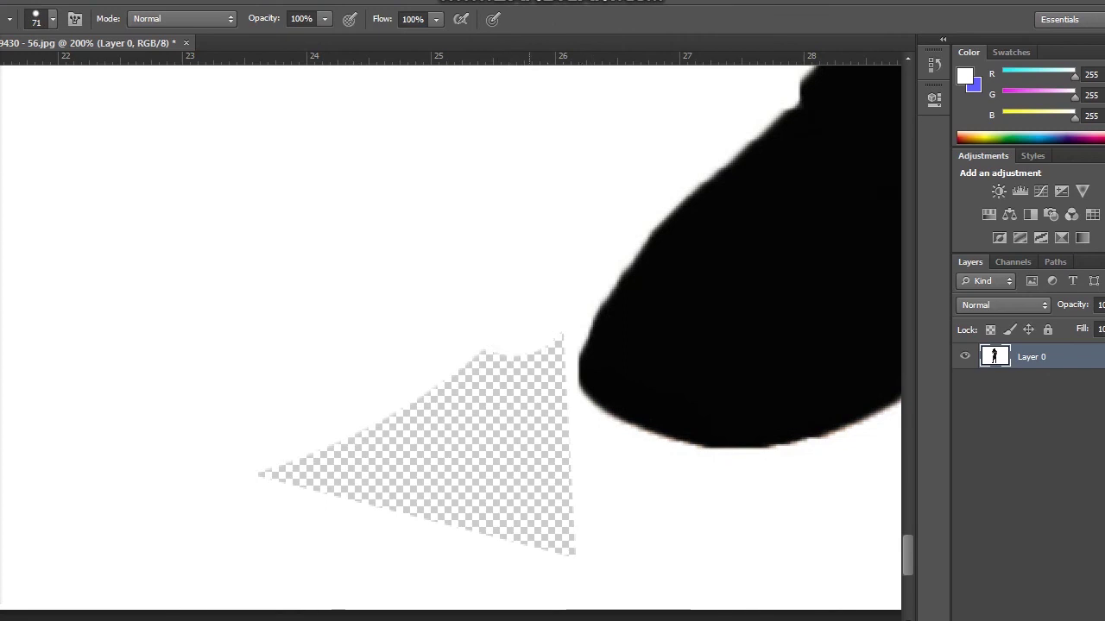
{"action": "left_click", "coordinate": [514, 313]}
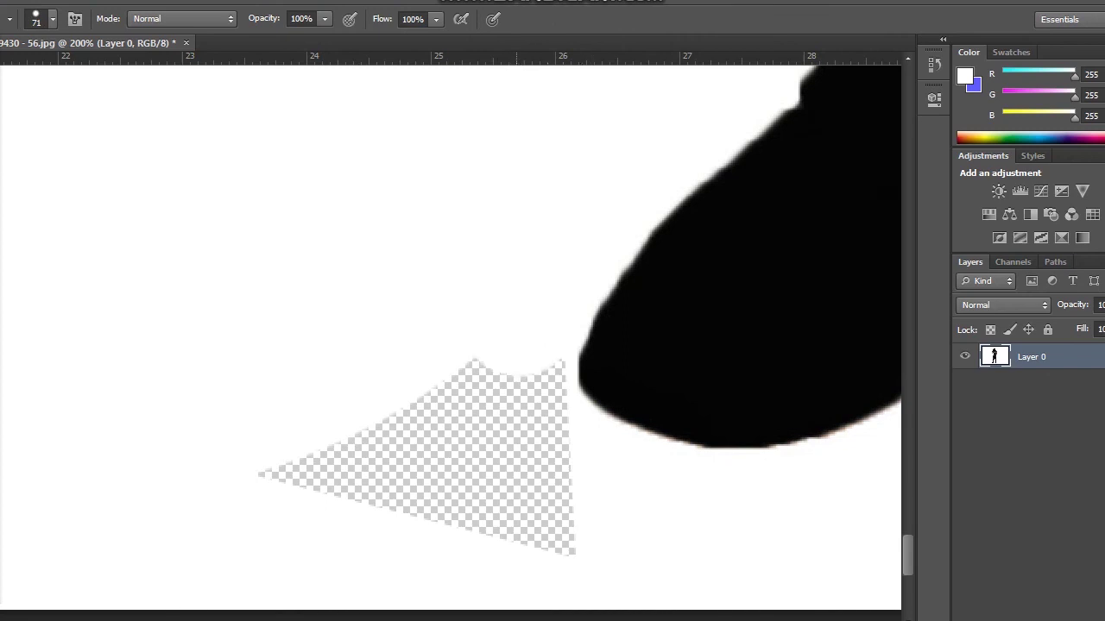
{"action": "left_click", "coordinate": [509, 379]}
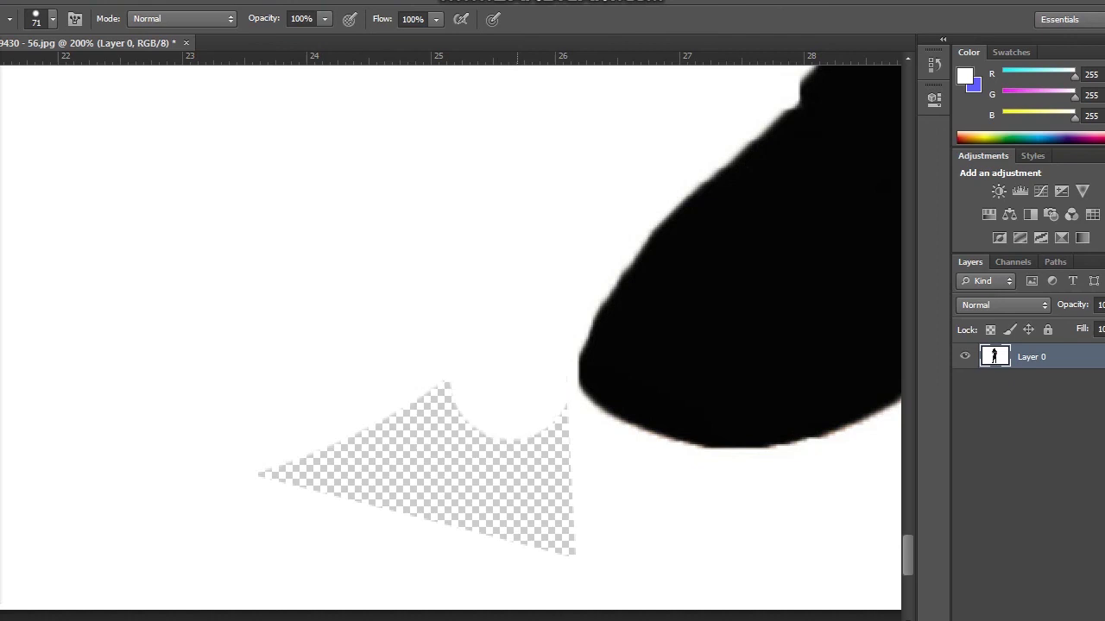
{"action": "left_click", "coordinate": [516, 456]}
Paint out the patch's lower corners and remaining transparent specks in white.
{"action": "left_click", "coordinate": [548, 499]}
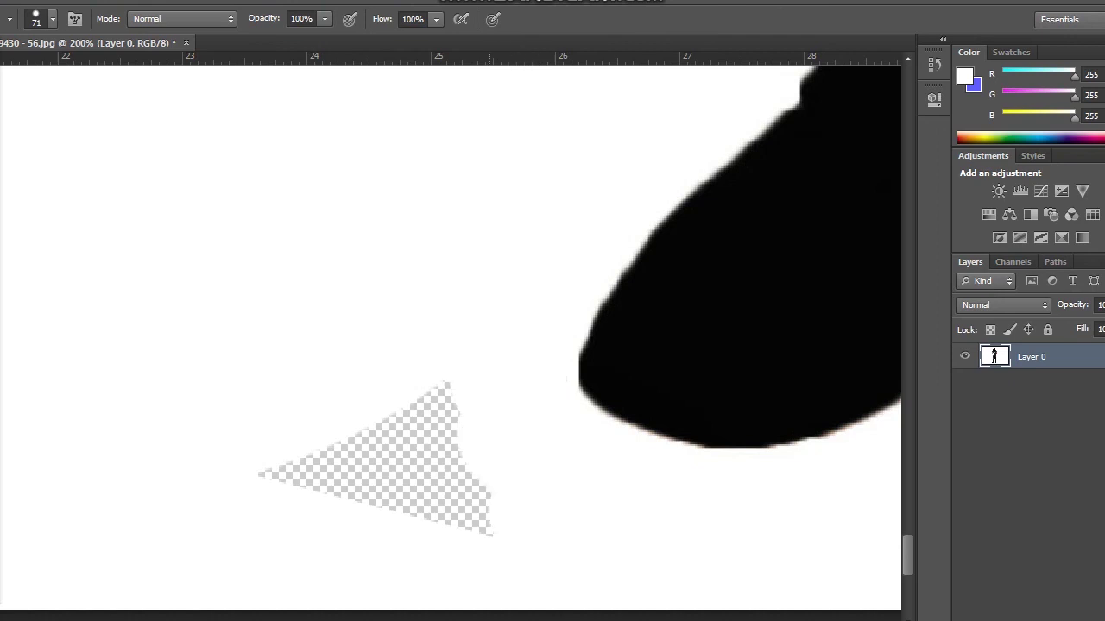
{"action": "left_click", "coordinate": [505, 493]}
{"action": "mouse_move", "coordinate": [303, 475]}
{"action": "left_mouse_down"}
{"action": "mouse_move", "coordinate": [345, 467]}
{"action": "mouse_move", "coordinate": [444, 397]}
{"action": "left_mouse_up"}
{"action": "left_click", "coordinate": [268, 474]}
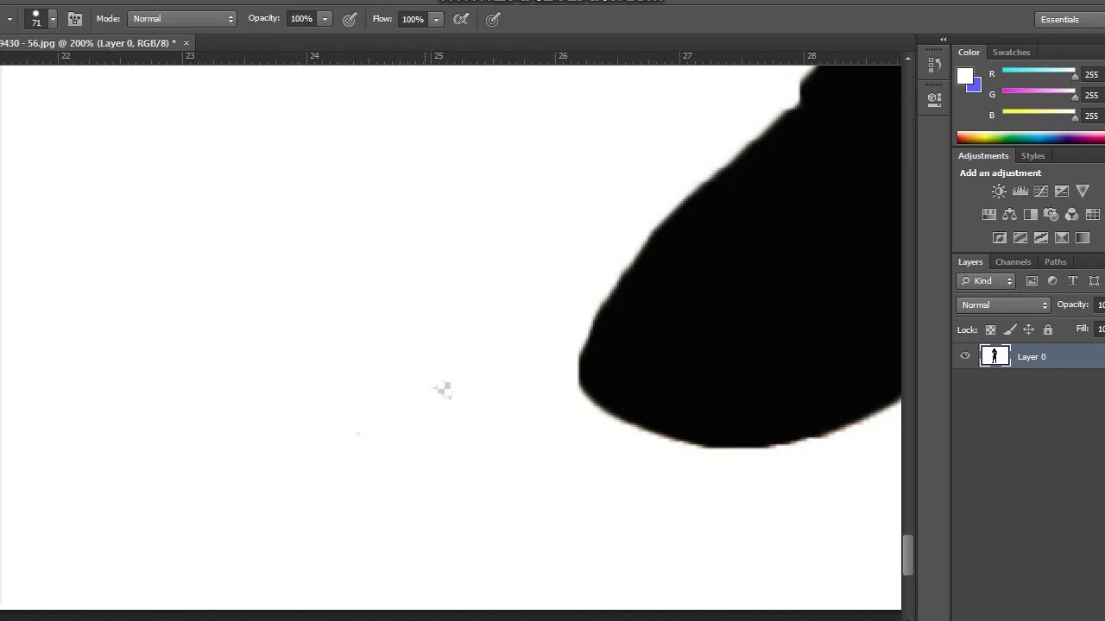
{"action": "left_click", "coordinate": [442, 390]}
{"action": "key", "text": "z"}
{"action": "left_click", "coordinate": [121, 129], "text": "alt"}
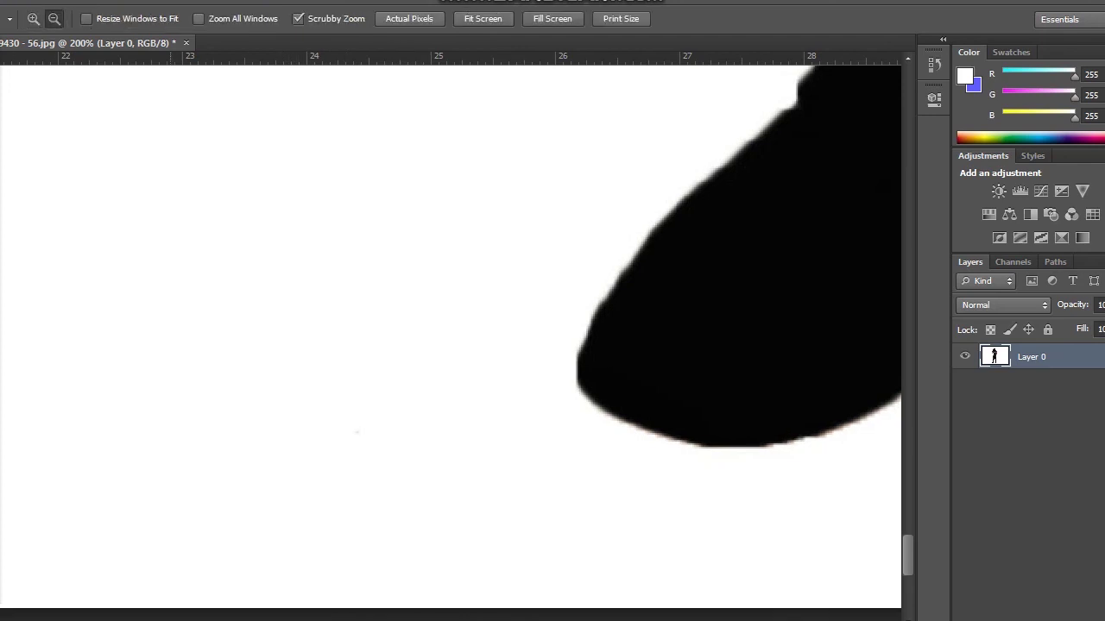
Zoom out to 16.7% to see the whole figure, then zoom to 25% on the upper body.
{"action": "key", "text": "ctrl+minus"}
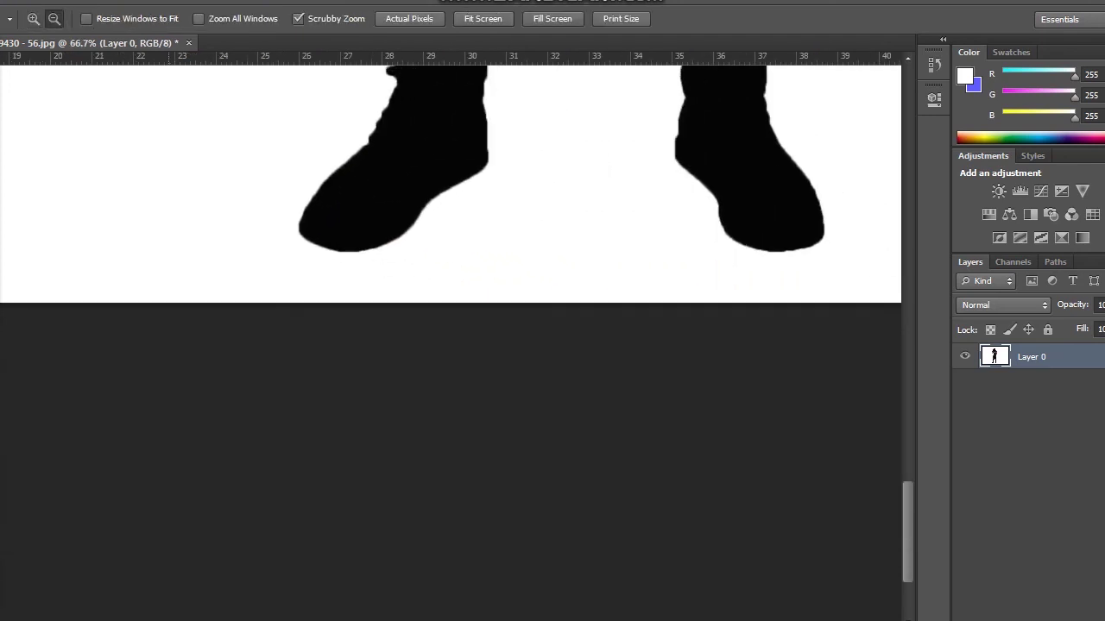
{"action": "key", "text": "ctrl+minus"}
{"action": "key", "text": "ctrl+minus"}
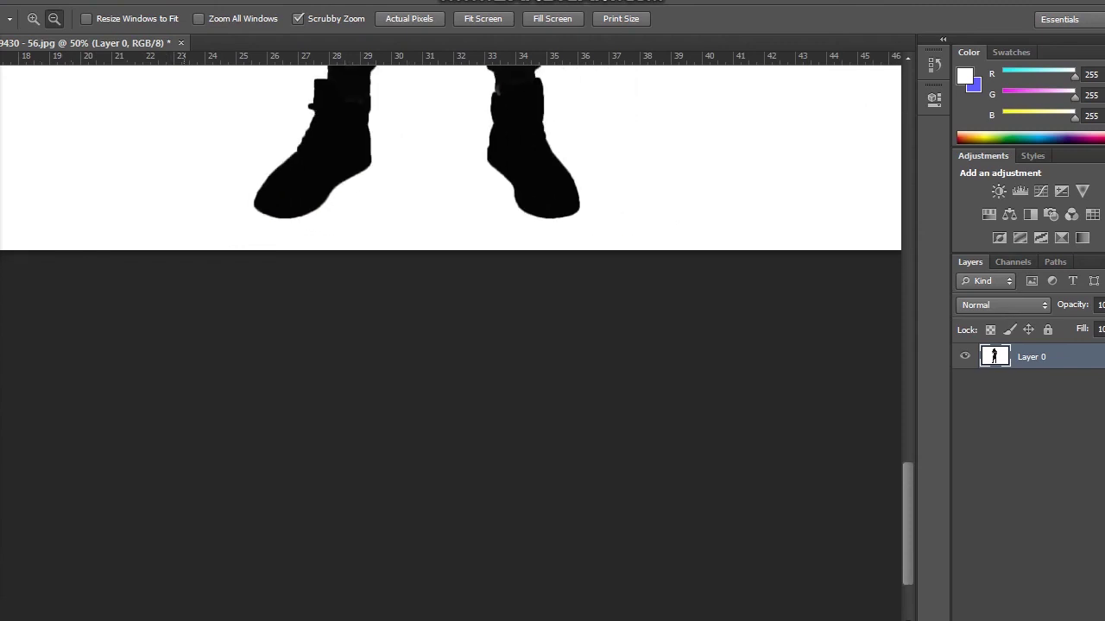
{"action": "key", "text": "ctrl+minus"}
{"action": "key", "text": "ctrl+minus"}
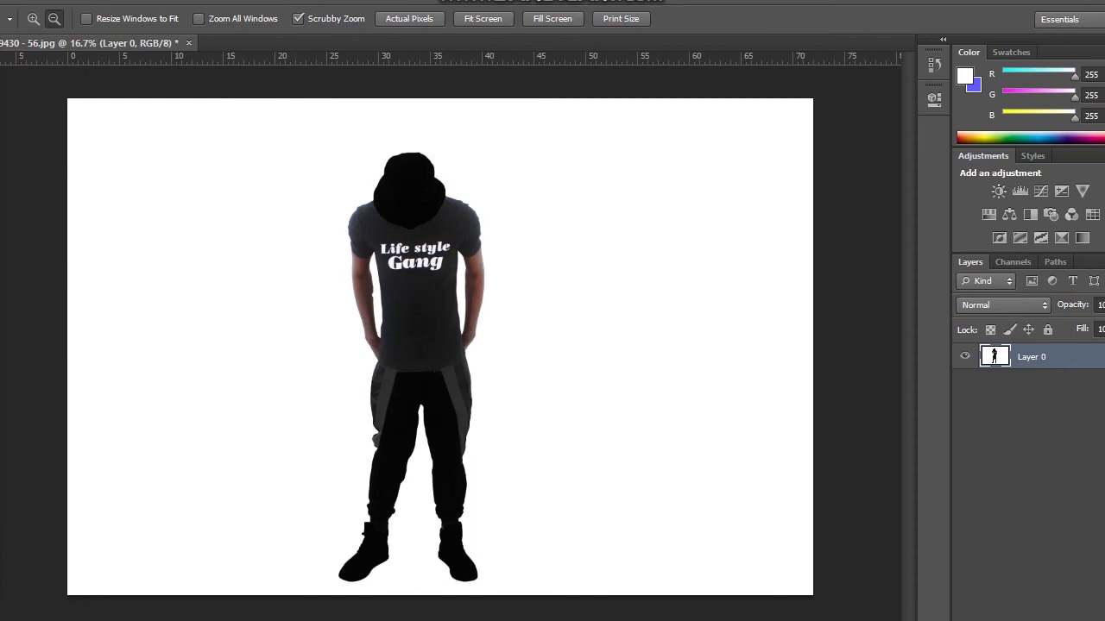
{"action": "key", "text": "v"}
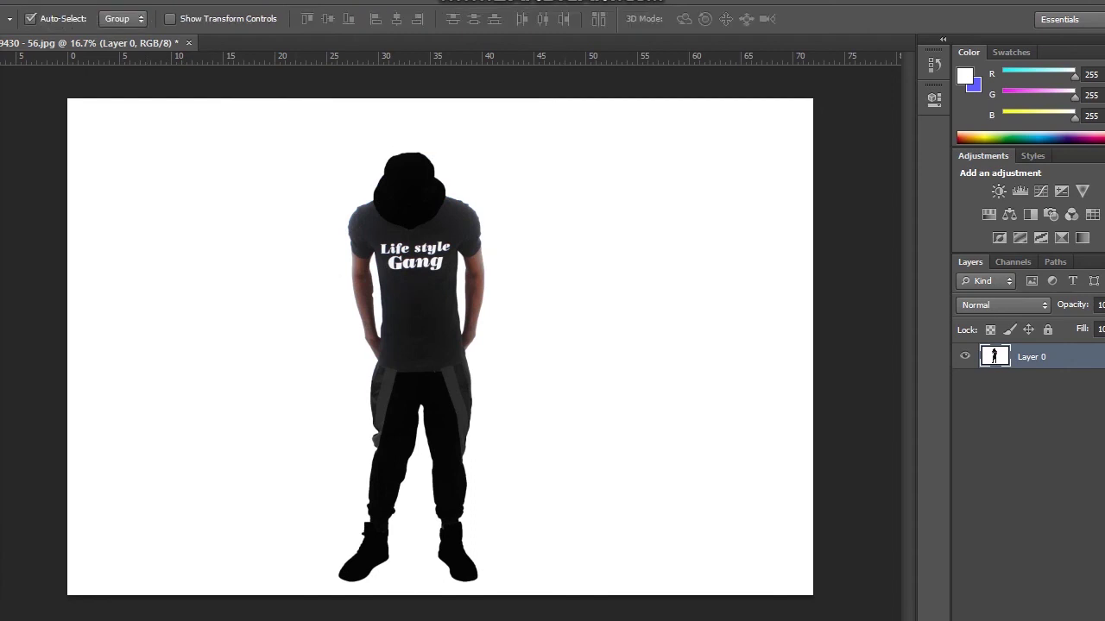
{"action": "key", "text": "z"}
{"action": "left_click", "coordinate": [33, 19]}
{"action": "left_click", "coordinate": [93, 144]}
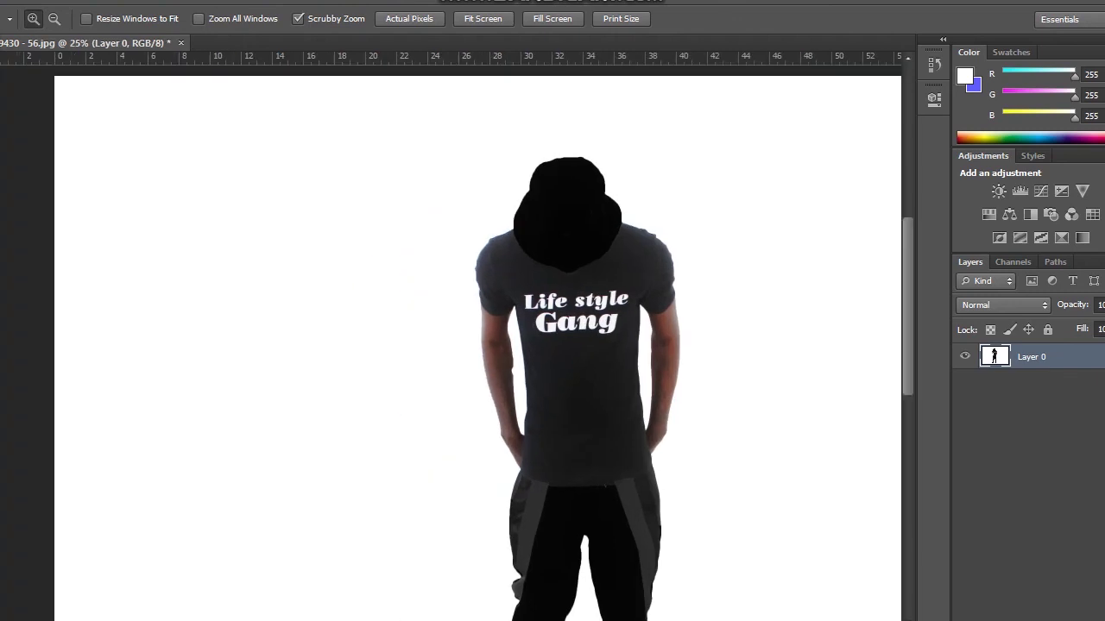
{"action": "scroll", "coordinate": [449, 346], "scroll_direction": "right", "scroll_amount": 1}
{"action": "scroll", "coordinate": [449, 346], "scroll_direction": "right", "scroll_amount": 3}
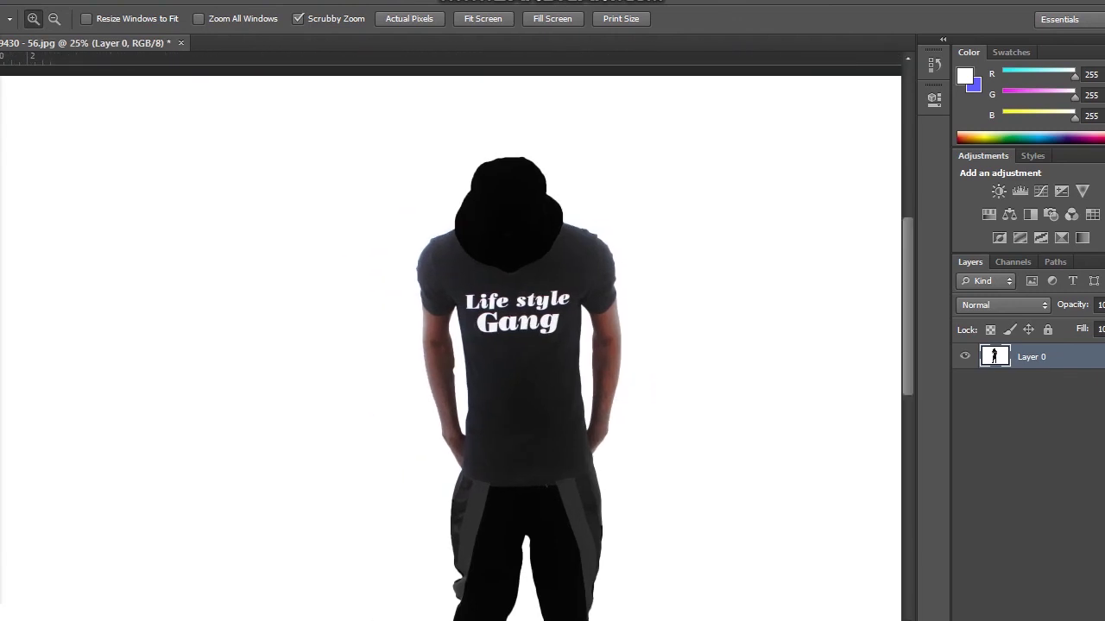
{"action": "scroll", "coordinate": [449, 345], "scroll_direction": "right", "scroll_amount": 3}
{"action": "scroll", "coordinate": [449, 345], "scroll_direction": "right", "scroll_amount": 2}
{"action": "scroll", "coordinate": [449, 345], "scroll_direction": "right", "scroll_amount": 4}
{"action": "scroll", "coordinate": [449, 346], "scroll_direction": "right", "scroll_amount": 5}
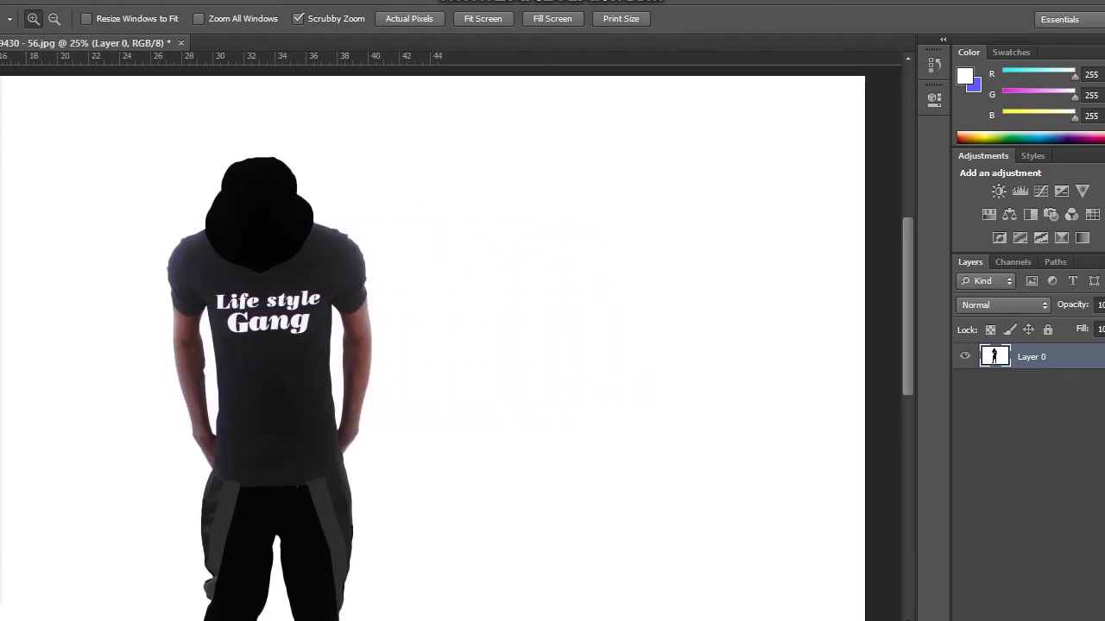
{"action": "scroll", "coordinate": [449, 345], "scroll_direction": "right", "scroll_amount": 1}
{"action": "scroll", "coordinate": [449, 345], "scroll_direction": "left", "scroll_amount": 7}
{"action": "scroll", "coordinate": [449, 345], "scroll_direction": "left", "scroll_amount": 2}
{"action": "scroll", "coordinate": [449, 345], "scroll_direction": "left", "scroll_amount": 1}
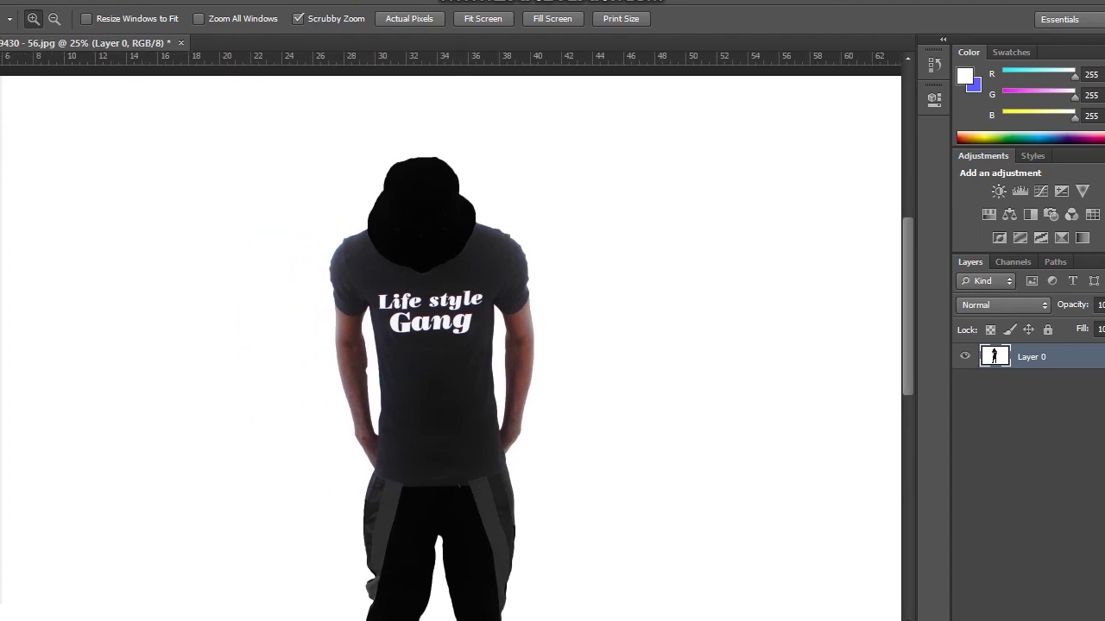
{"action": "scroll", "coordinate": [449, 346], "scroll_direction": "left", "scroll_amount": 3}
{"action": "scroll", "coordinate": [448, 346], "scroll_direction": "left", "scroll_amount": 2}
{"action": "scroll", "coordinate": [449, 345], "scroll_direction": "left", "scroll_amount": 2}
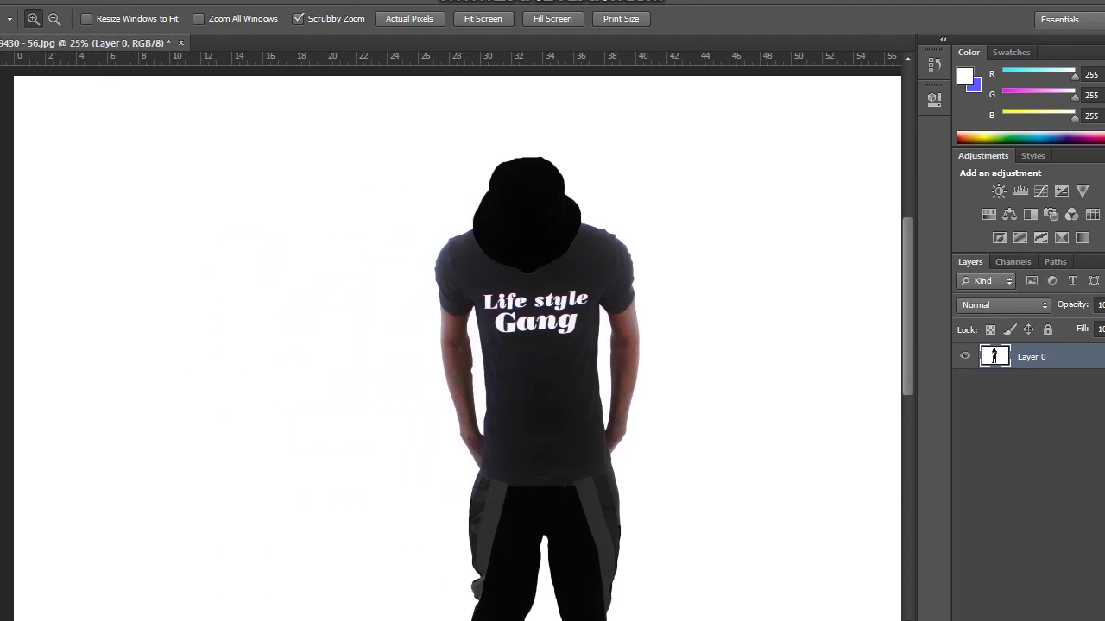
{"action": "scroll", "coordinate": [458, 346], "scroll_direction": "down", "scroll_amount": 4}
{"action": "scroll", "coordinate": [458, 346], "scroll_direction": "down", "scroll_amount": 3}
{"action": "scroll", "coordinate": [457, 345], "scroll_direction": "up", "scroll_amount": 7}
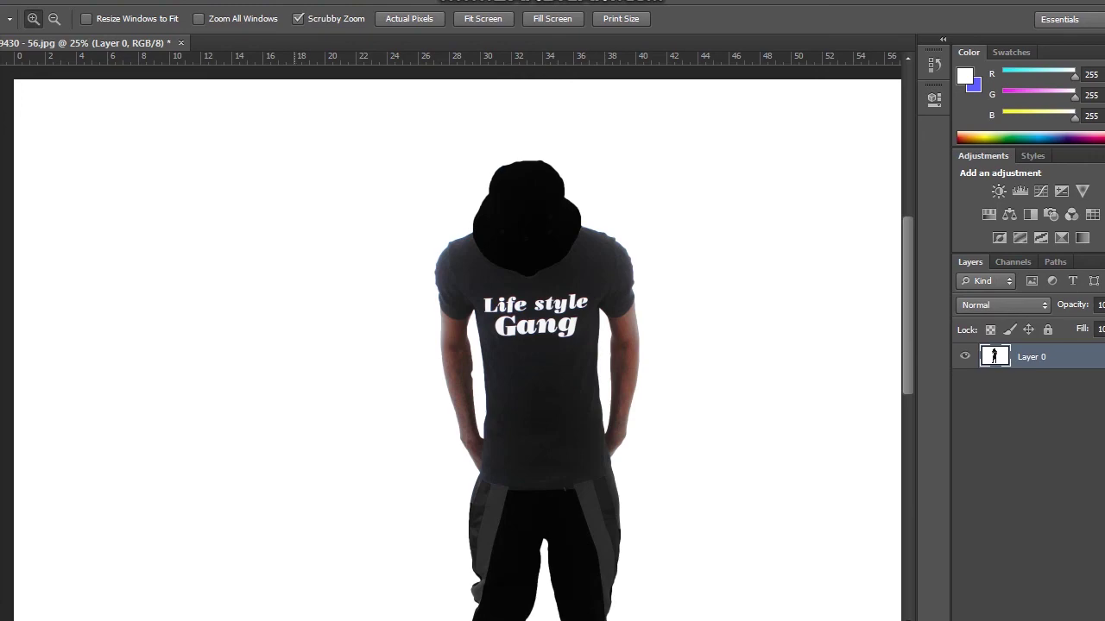
{"action": "key", "text": "v"}
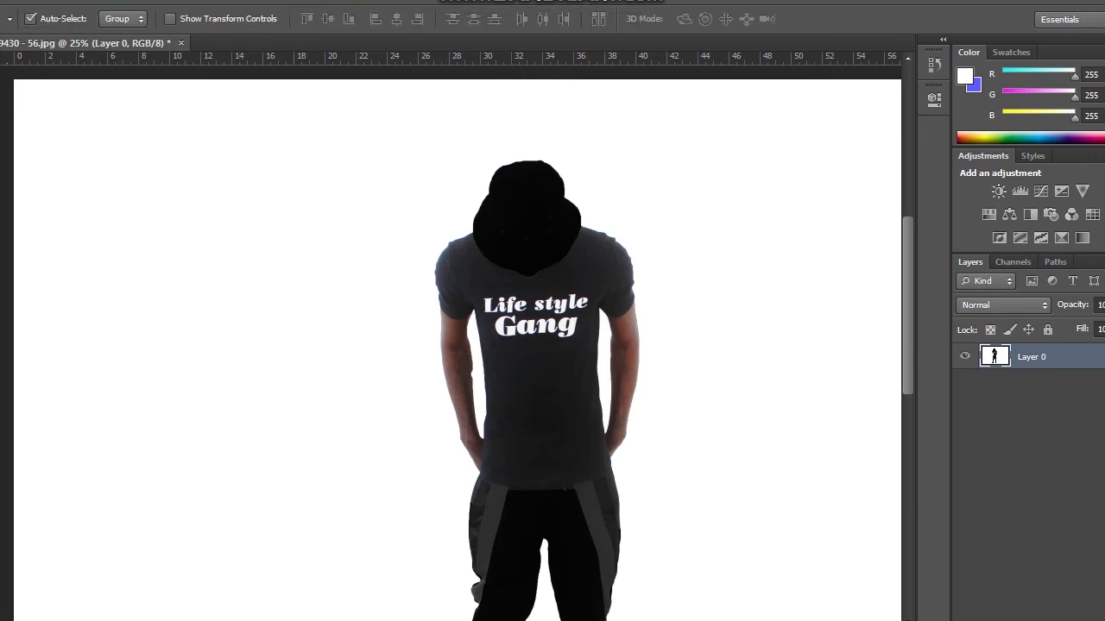